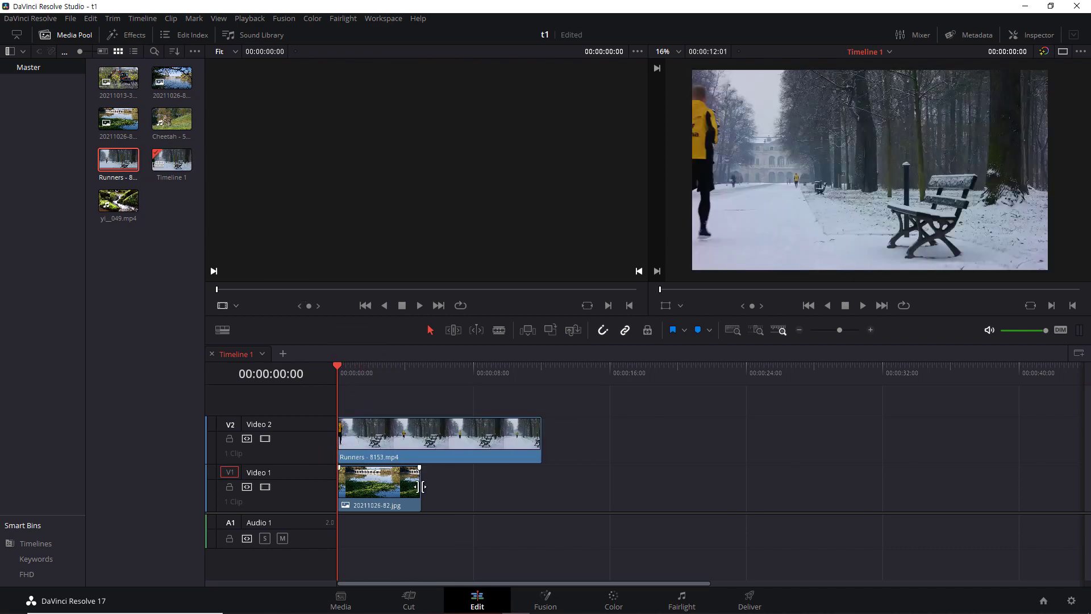
- Extend 20211026-82.jpg on Video 1 to the end of Runners - 8153.mp4 and show the Inspector for the Runners clip
drag(421, 487, 542, 484)
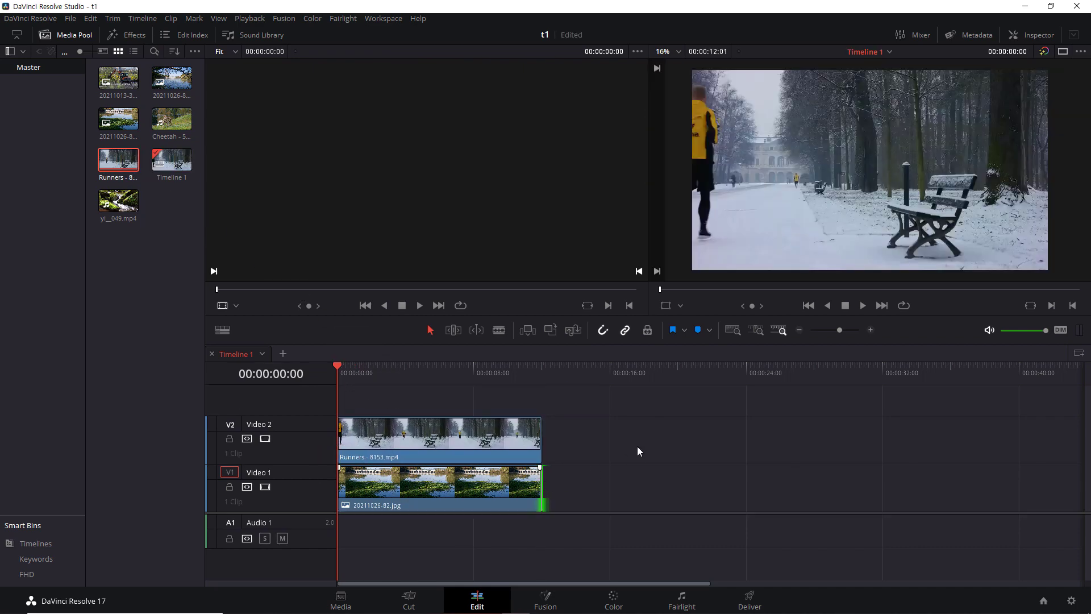
click(428, 436)
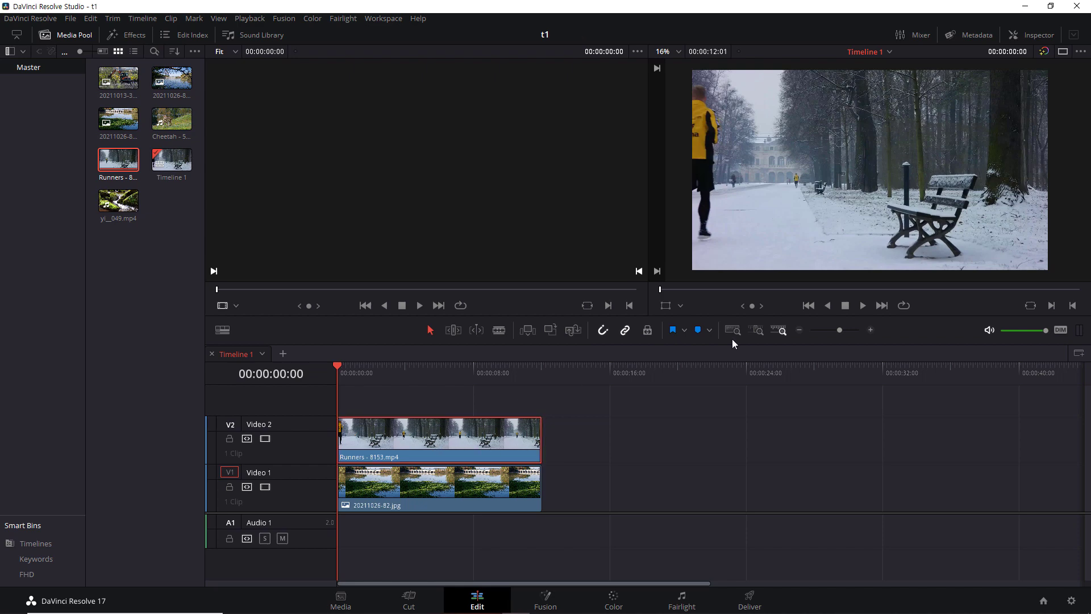
click(1044, 37)
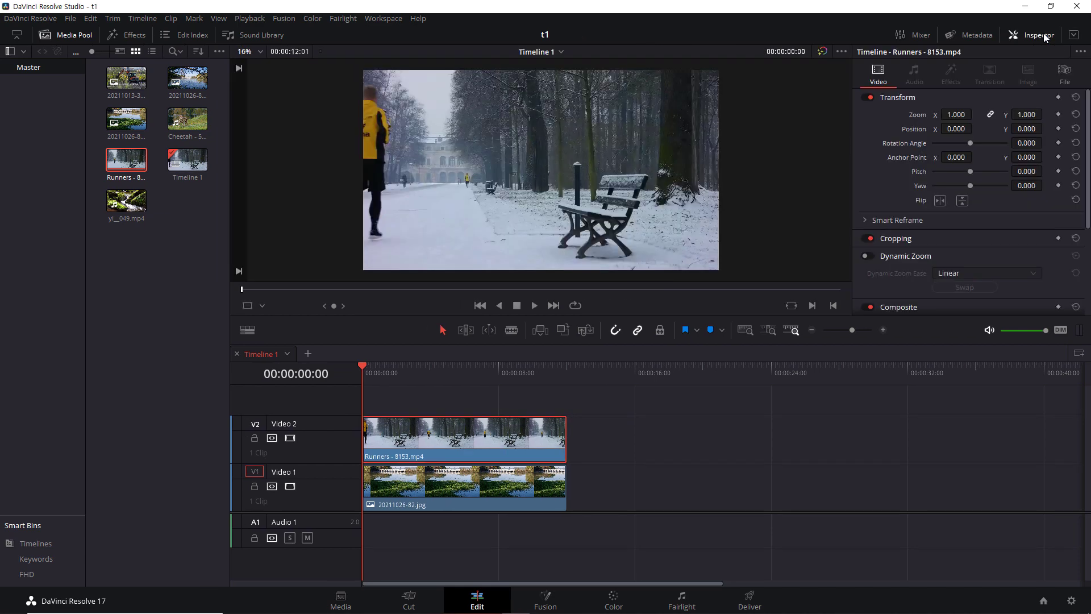
- Arrange the workspace with a full-height Inspector, hidden Media Pool and timeline fitted to its full extent, with the Runners clip selected
click(1073, 35)
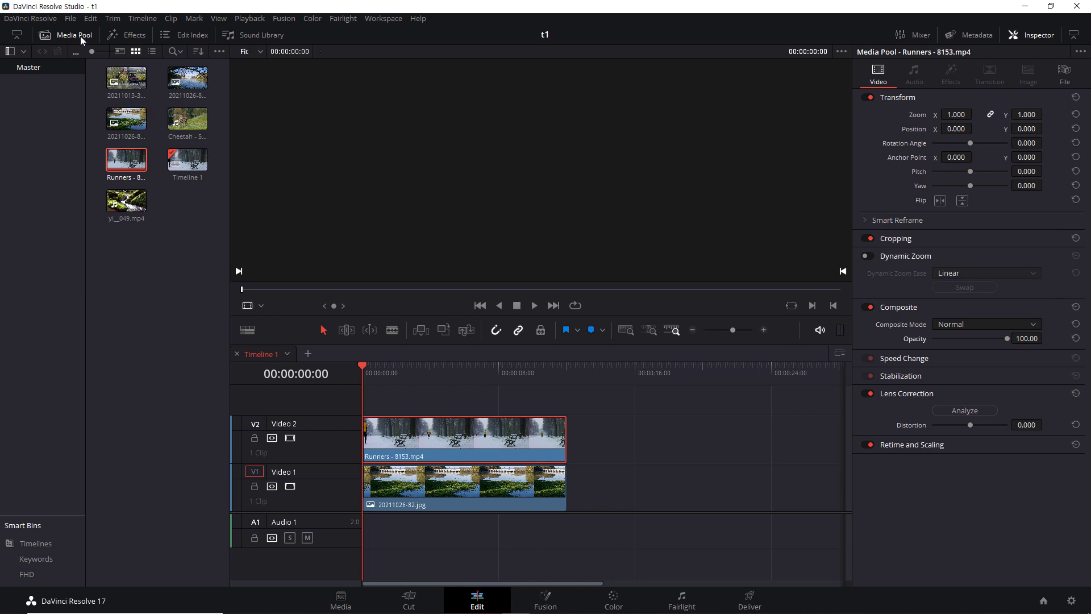
click(80, 35)
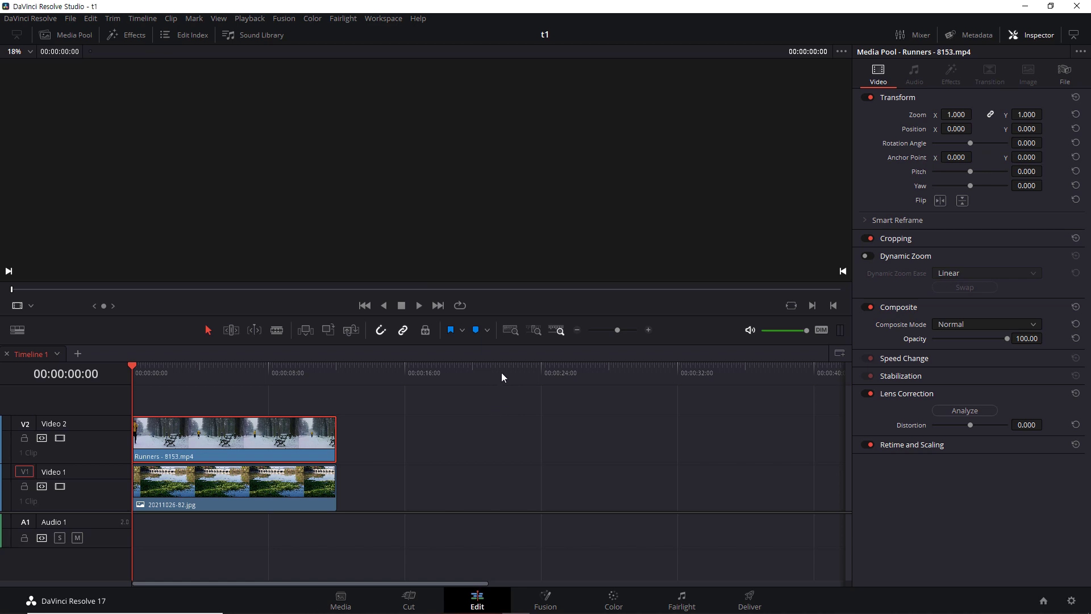
click(512, 329)
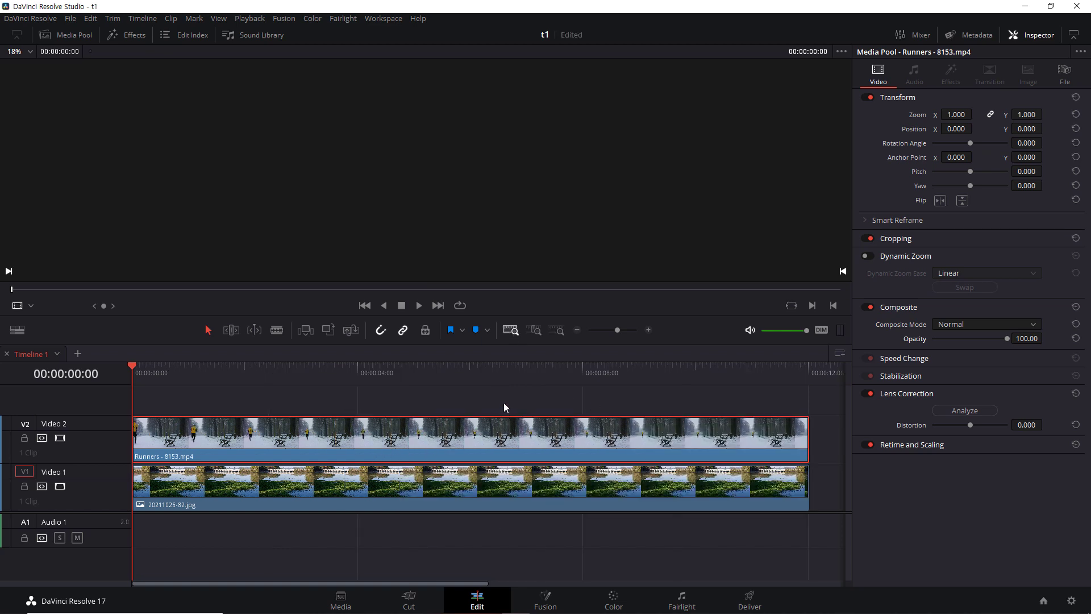
click(363, 425)
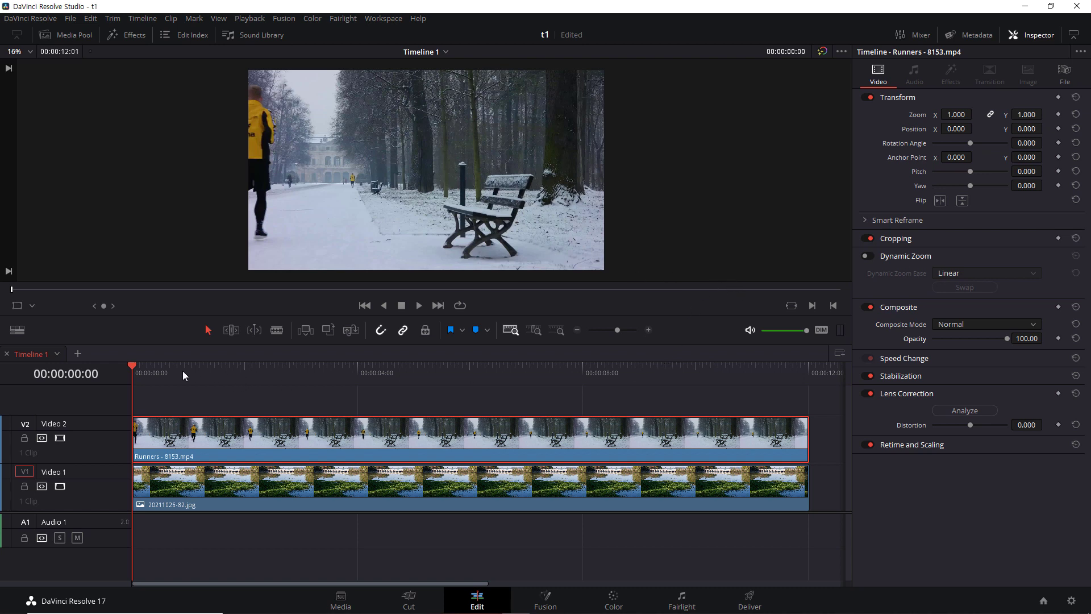
- Keyframe the Runners clip's Zoom from 1.000 at the clip start to 0.750 at 00:00:02:00
mouse_move(134, 368)
mouse_down()
mouse_move(219, 371)
mouse_move(133, 368)
mouse_up()
click(1058, 114)
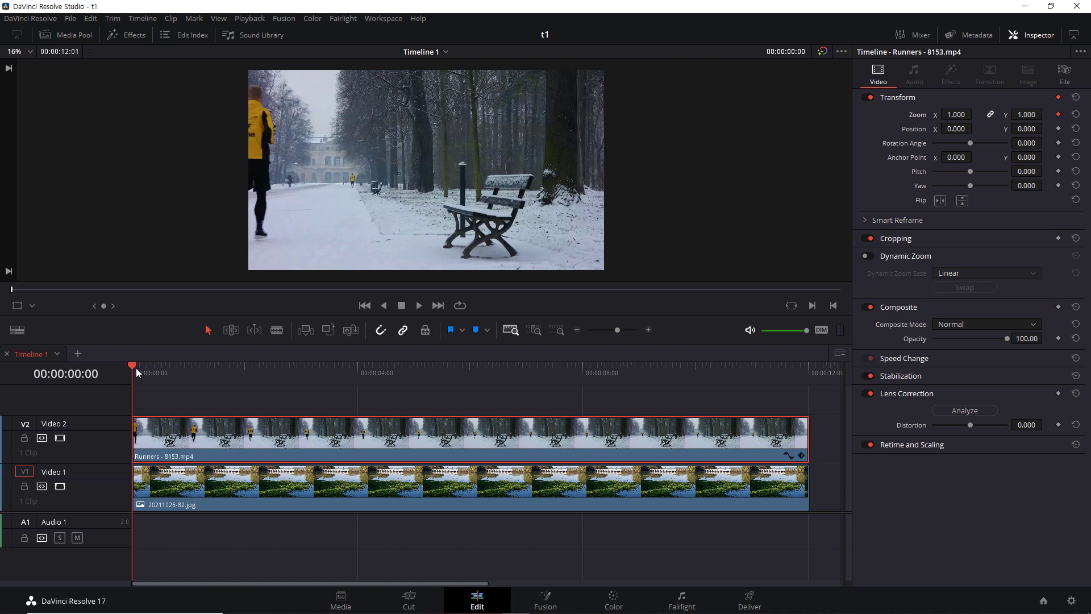
drag(134, 365, 272, 371)
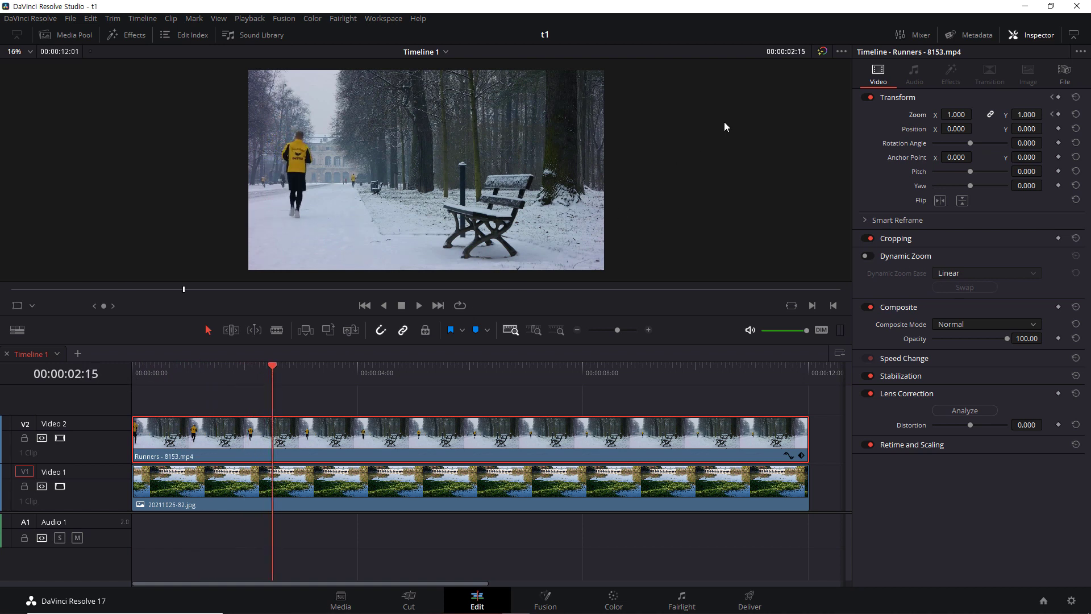
click(797, 50)
text(20)
key(Return)
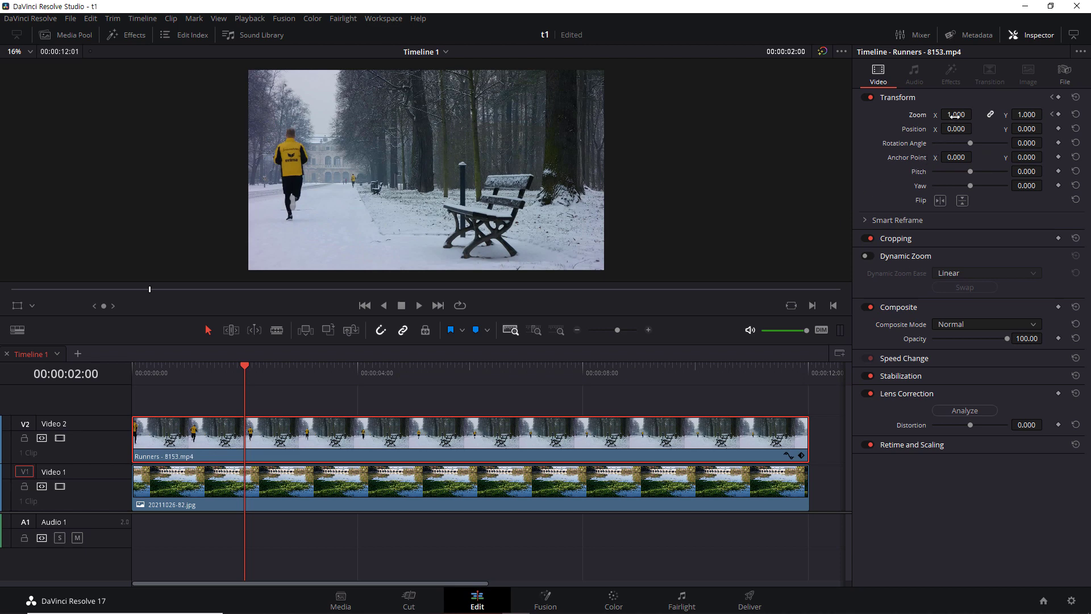
mouse_move(955, 115)
mouse_down()
mouse_move(858, 116)
mouse_move(970, 116)
mouse_up()
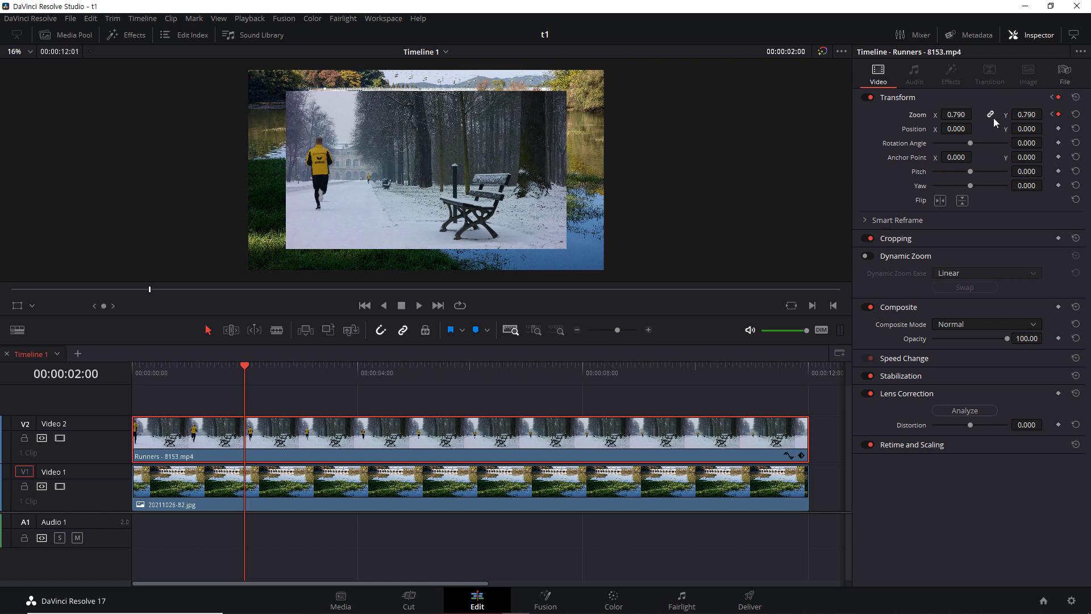
drag(976, 115, 975, 115)
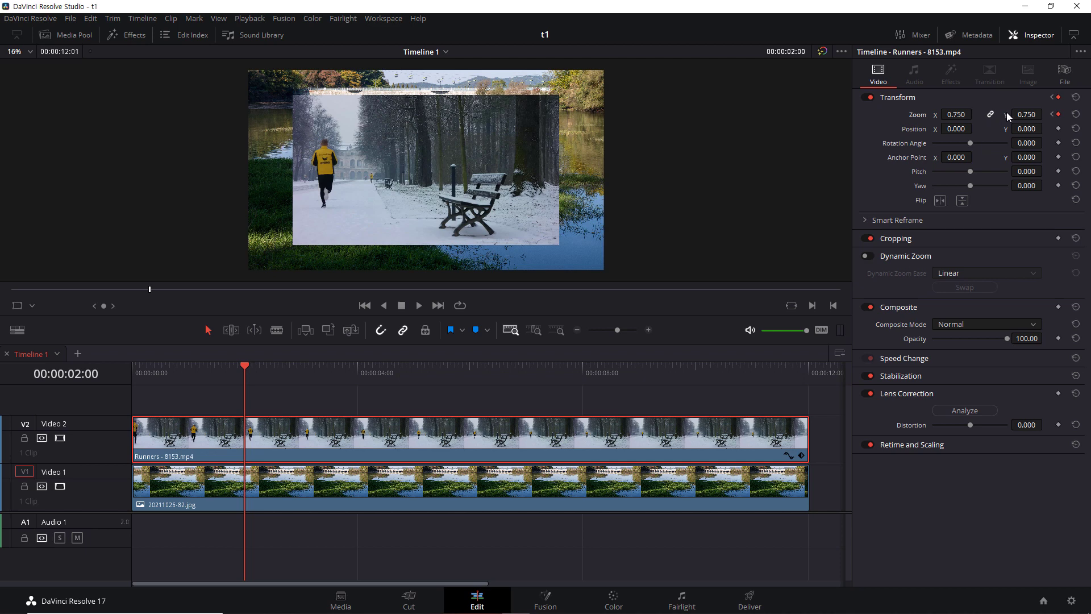
- Review the zoom animation by scrubbing through it and jumping between its two Zoom keyframes
drag(235, 367, 118, 368)
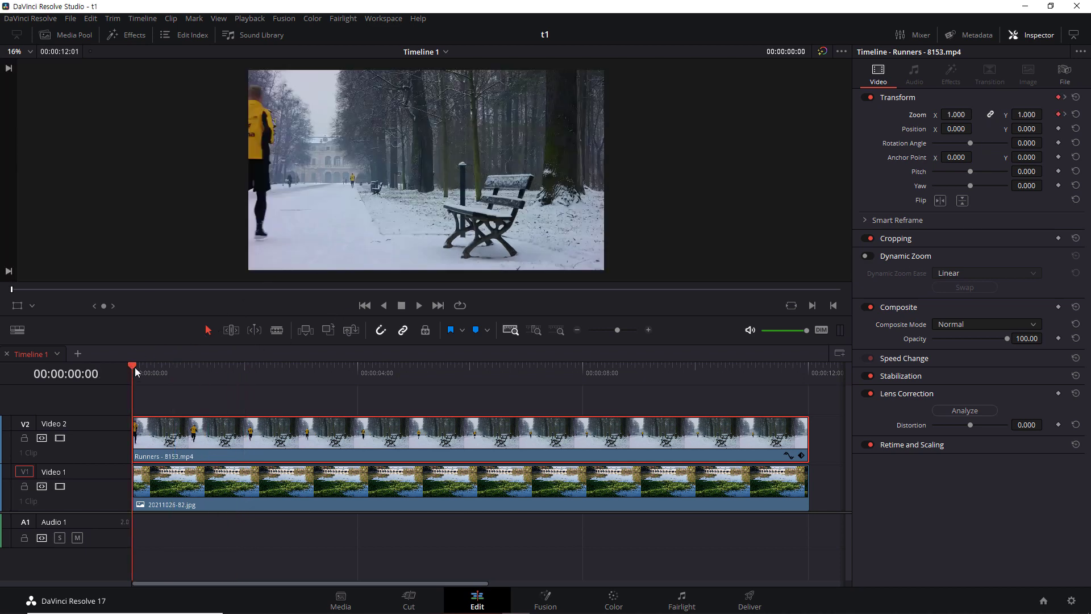
drag(137, 367, 246, 386)
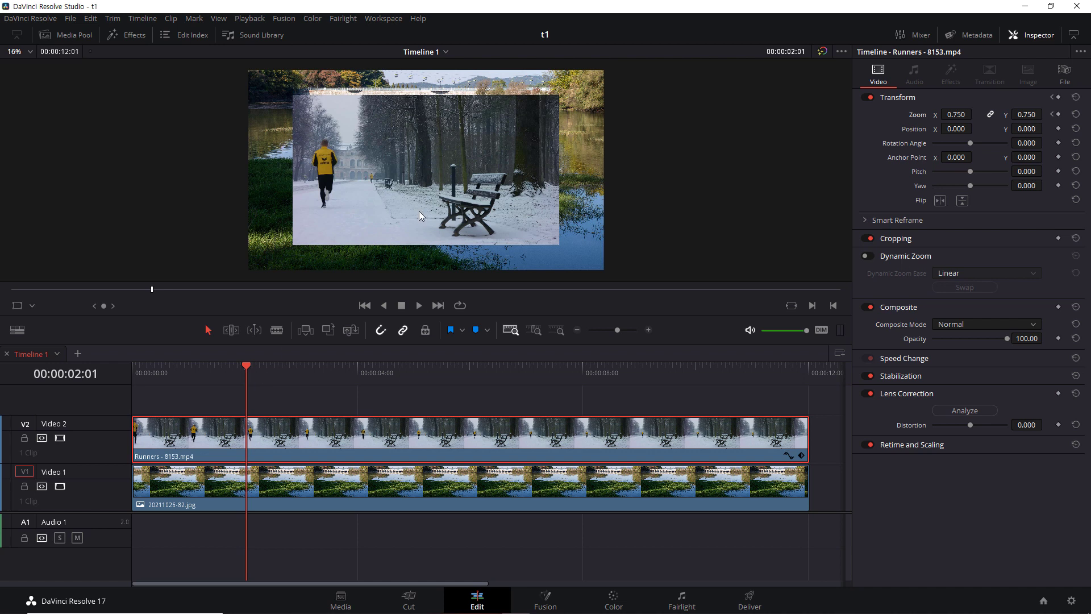
click(1052, 114)
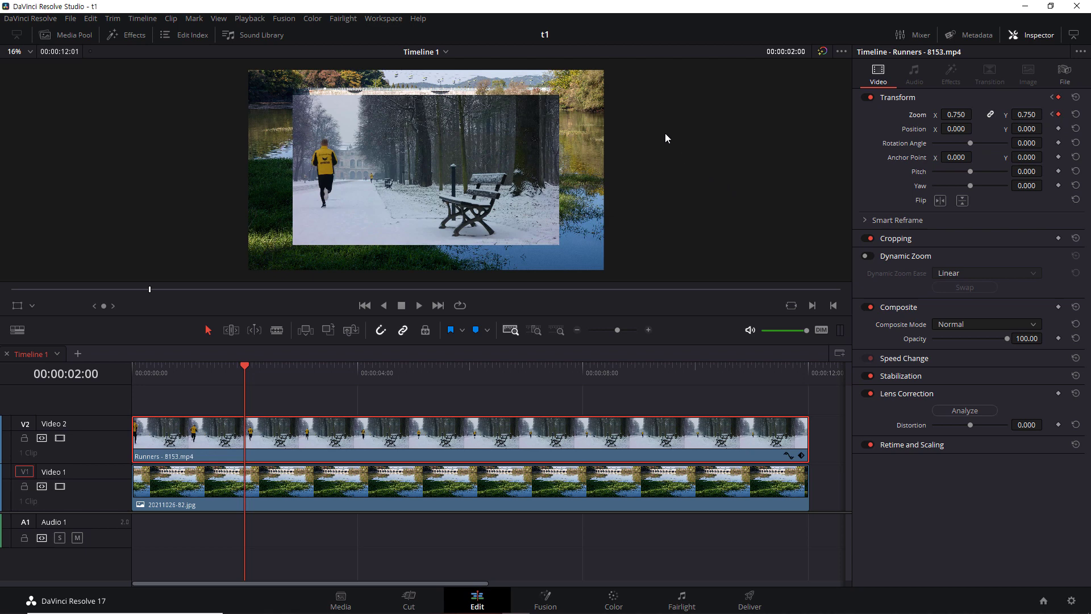
click(1052, 114)
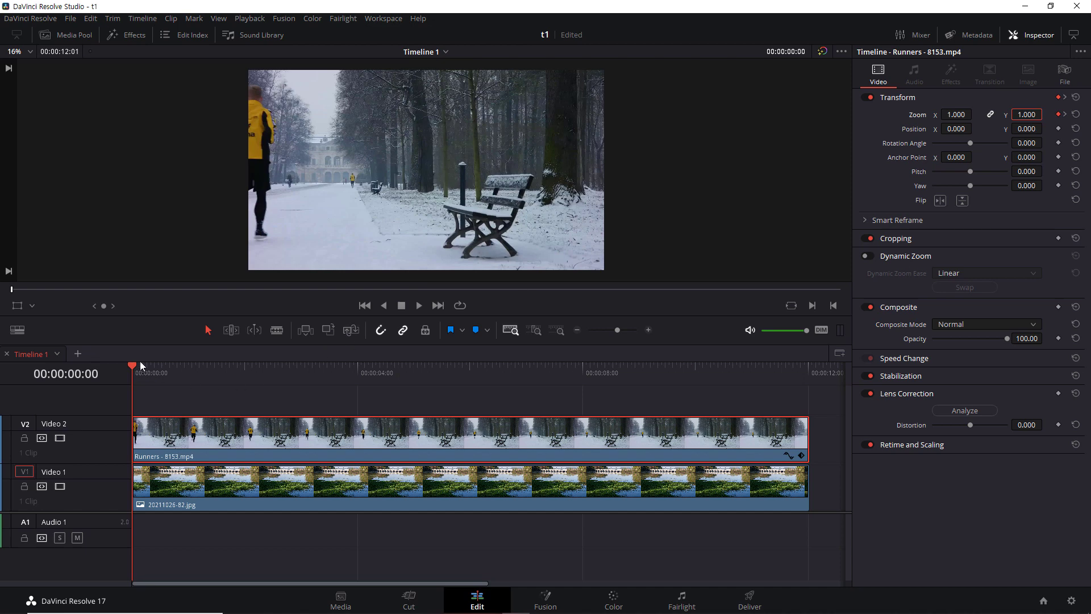
click(1066, 115)
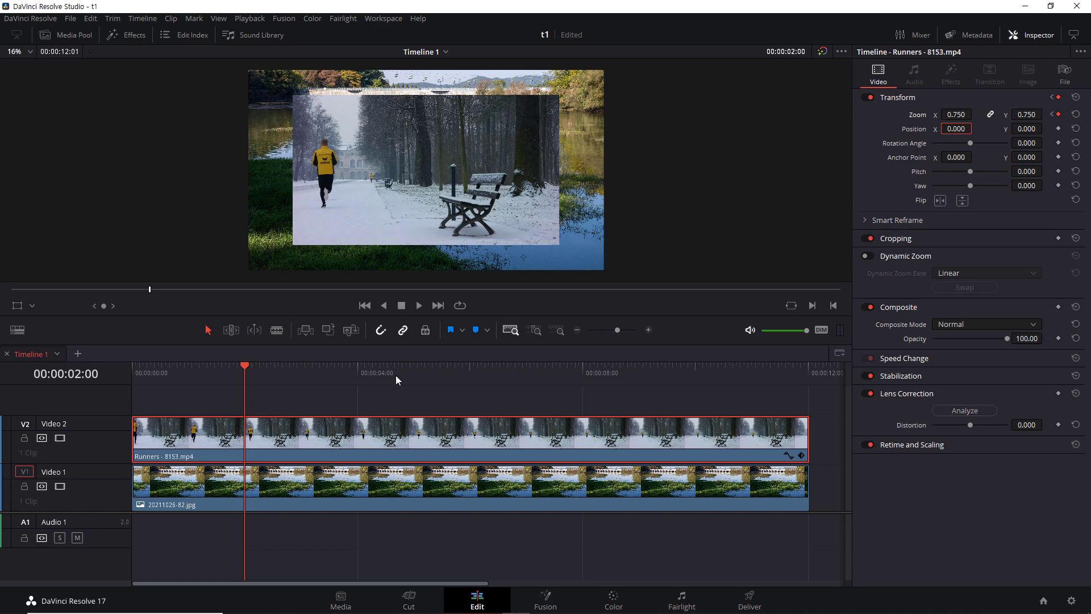
drag(243, 365, 221, 386)
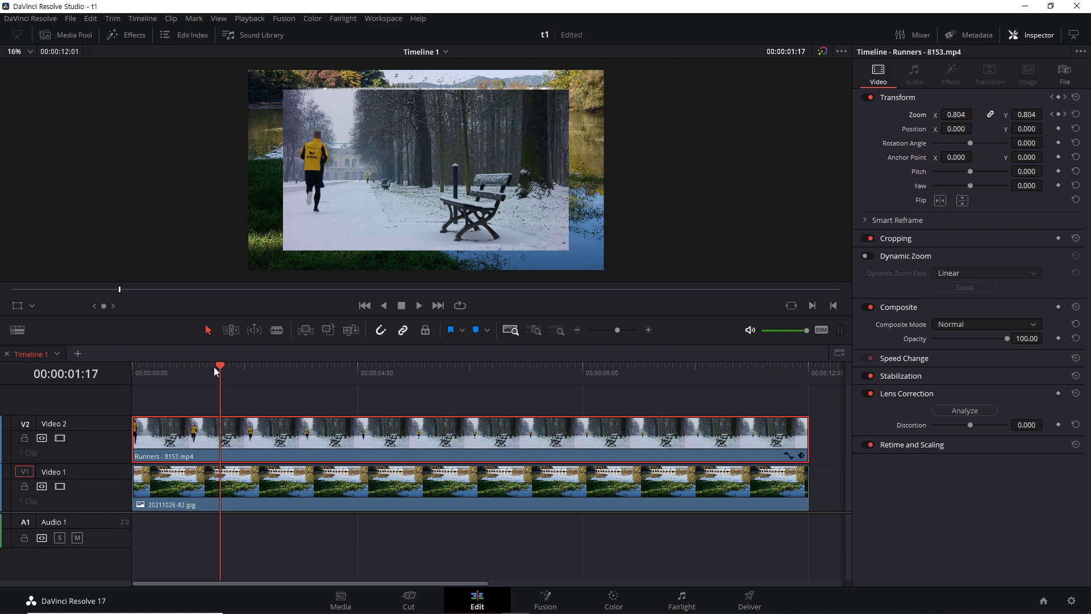
drag(213, 366, 192, 370)
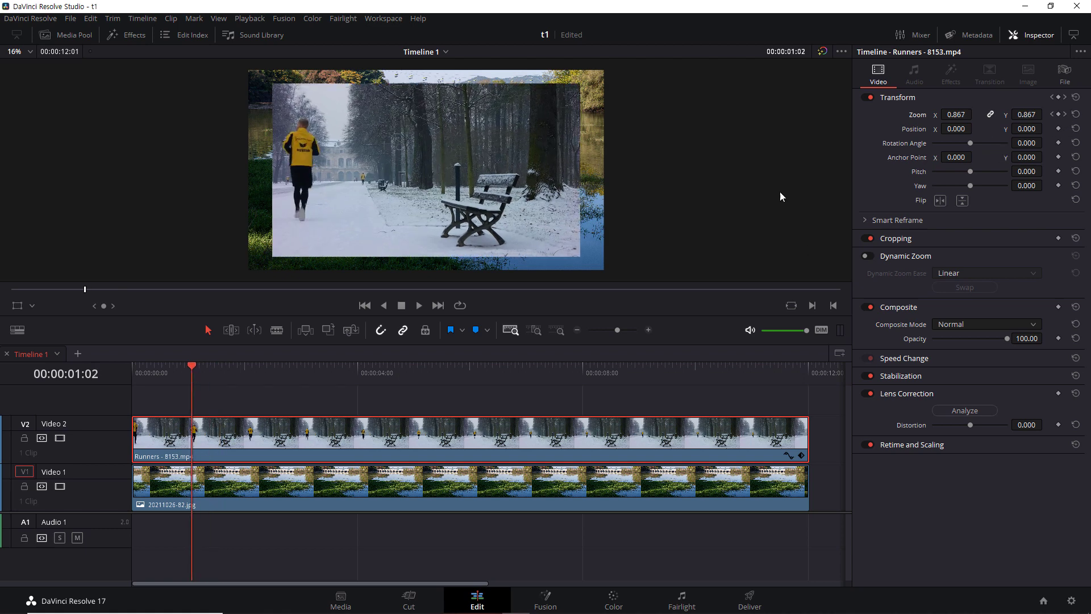
drag(193, 364, 155, 375)
- Reset the Runners clip's Zoom, and set a Zoom keyframe of 0.900 at the clip start
click(1077, 115)
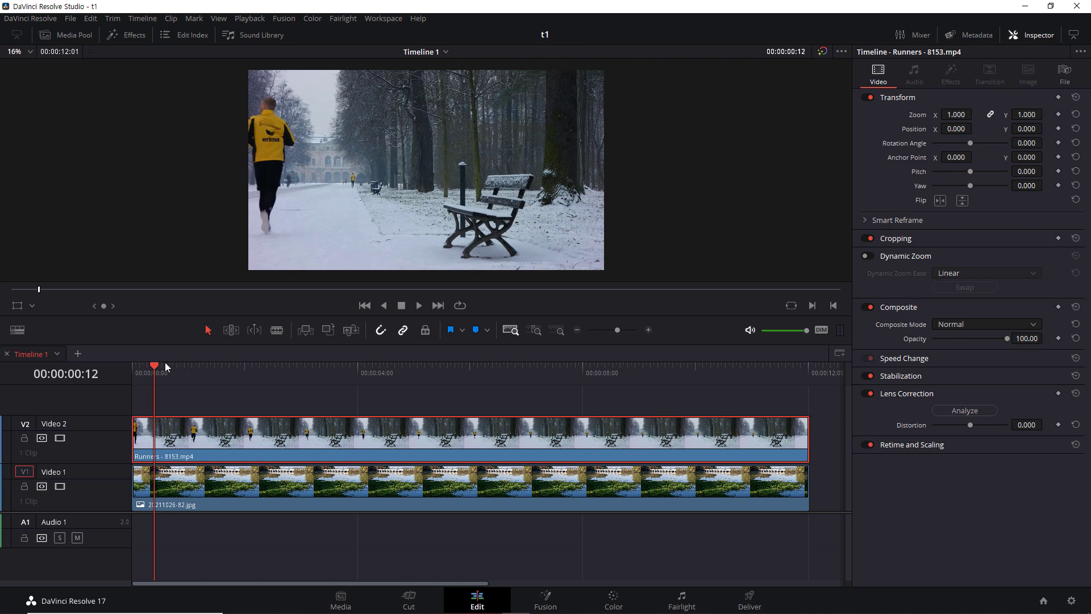
drag(153, 366, 100, 370)
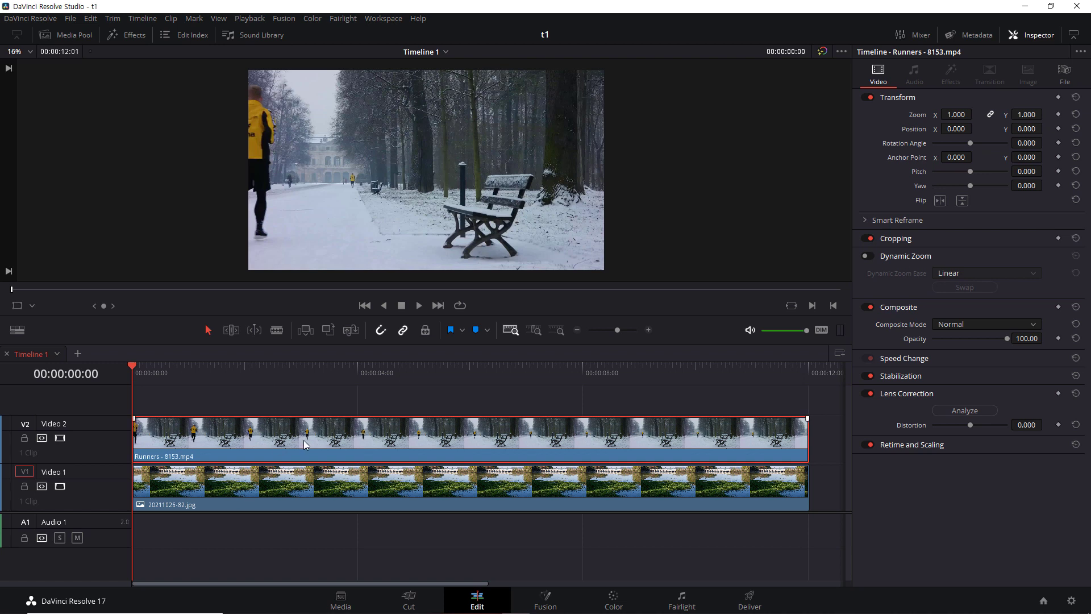
click(953, 114)
text(0.9)
key(Return)
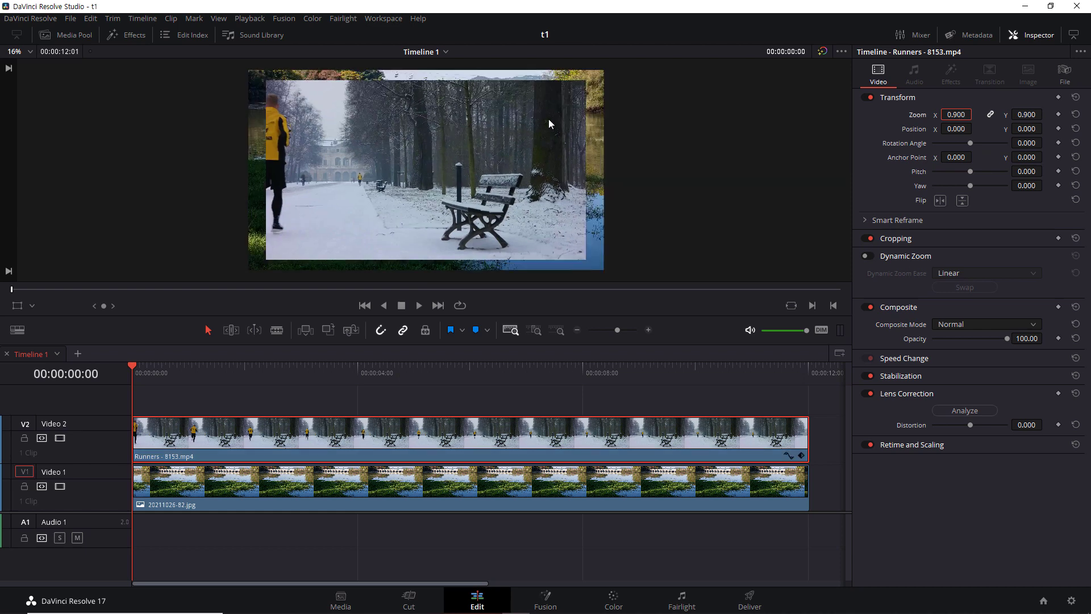
click(1059, 114)
- Set the Runners clip's Zoom to 1.080 at 00:00:01:29 and play the animation from the start
drag(135, 368, 243, 363)
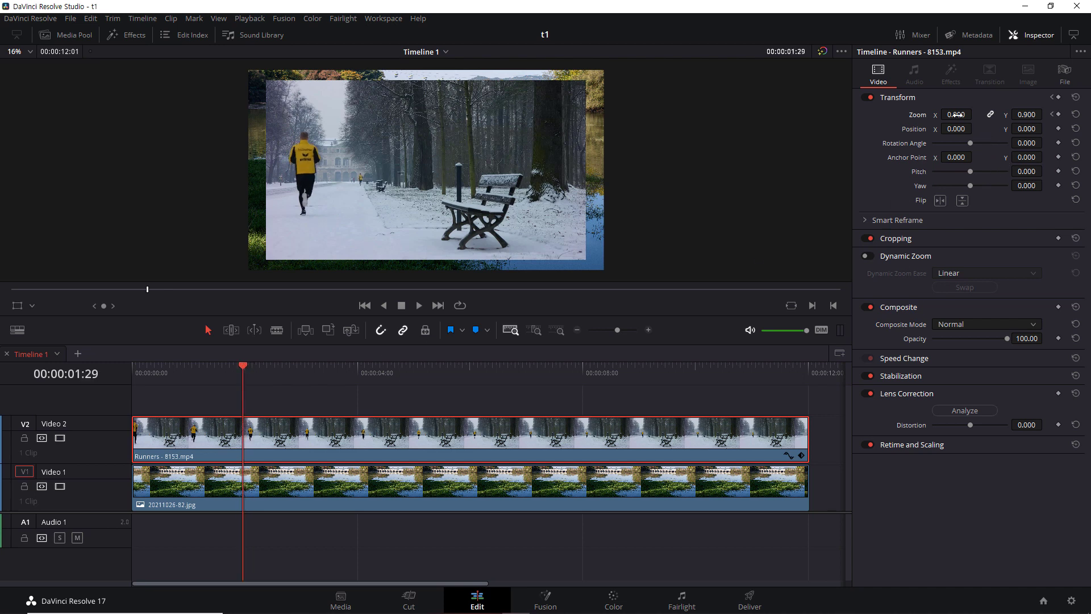
drag(957, 114, 980, 114)
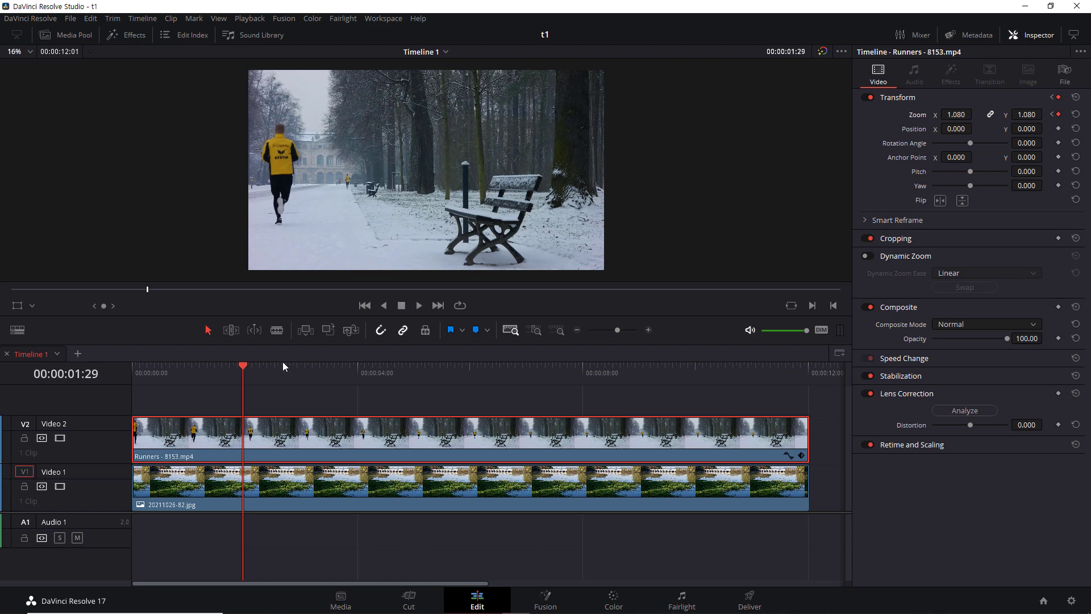
key(Home)
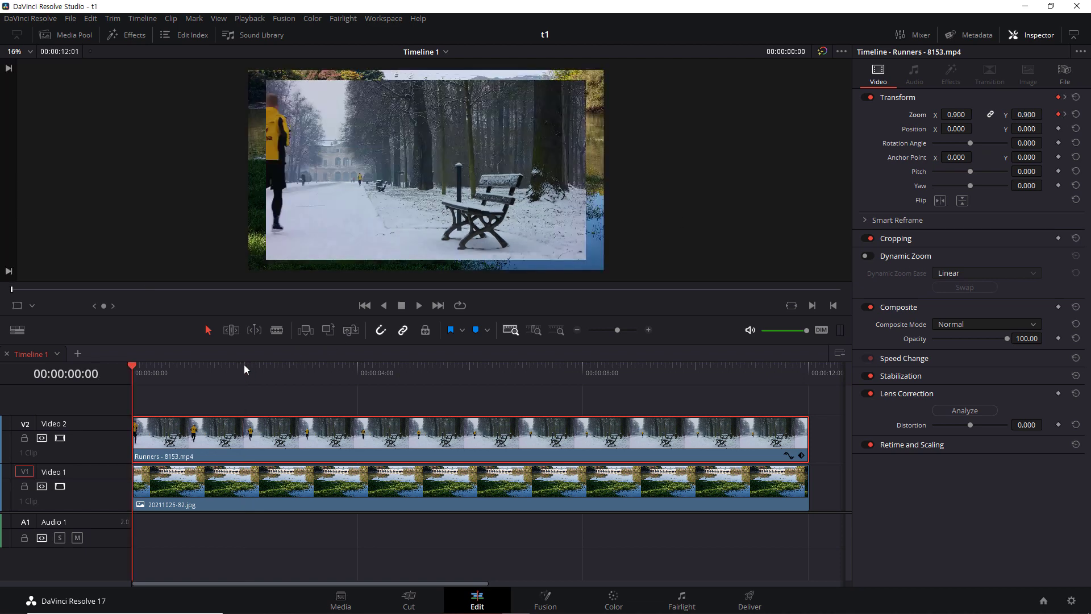
key(space)
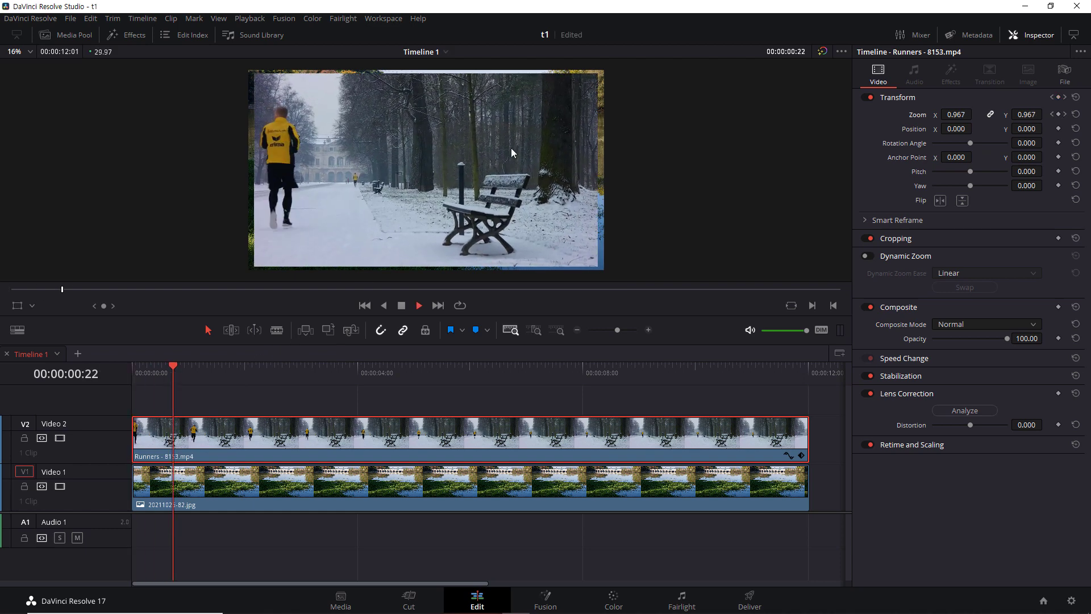
key(space)
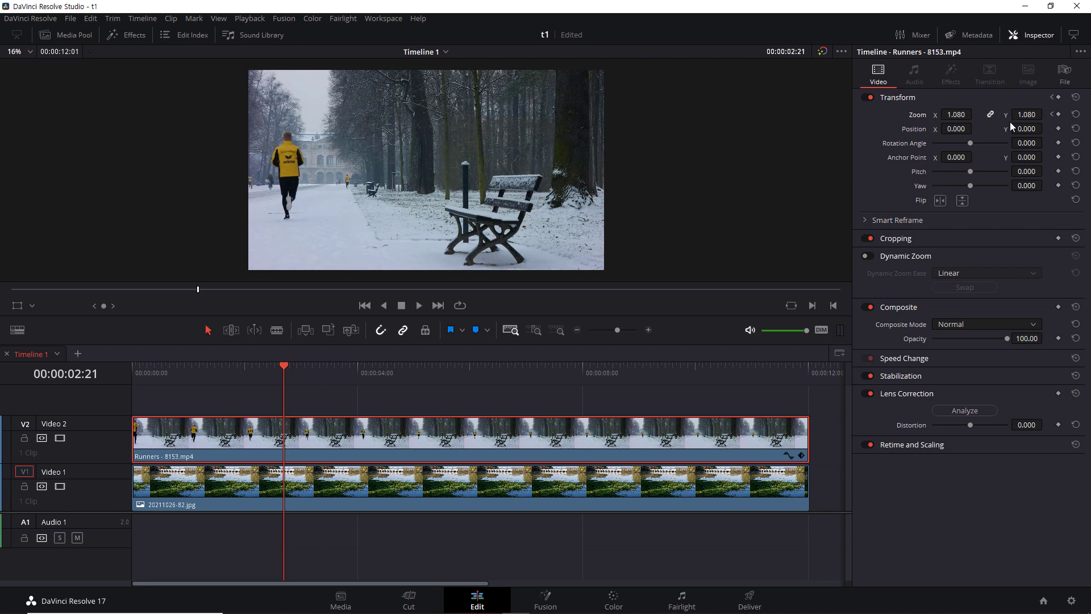
- Step back and forth between the Transform keyframes to compare the start and end zoom
click(1052, 98)
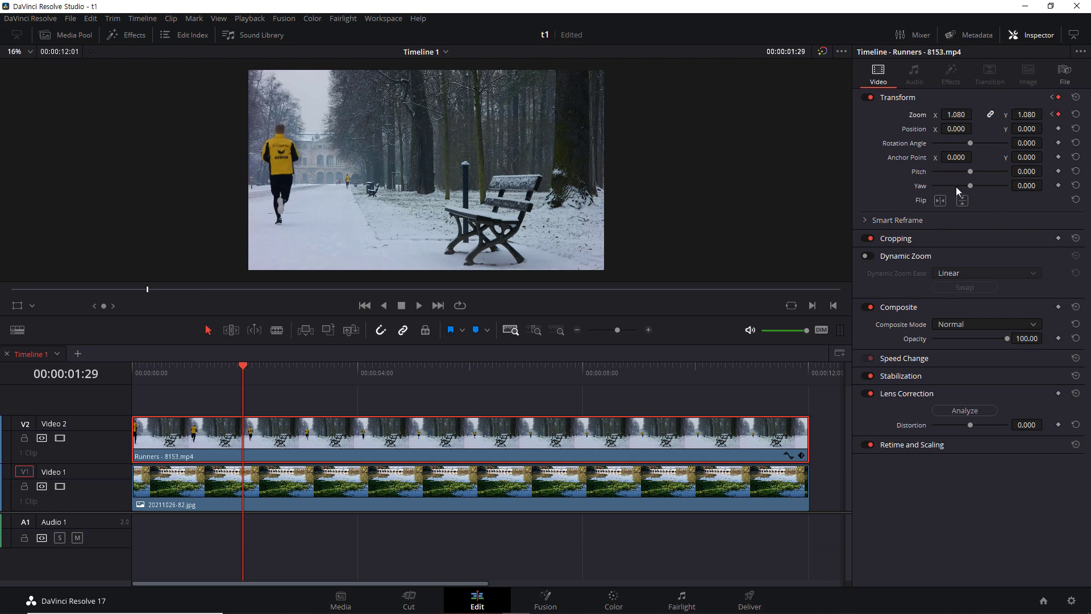
click(1052, 98)
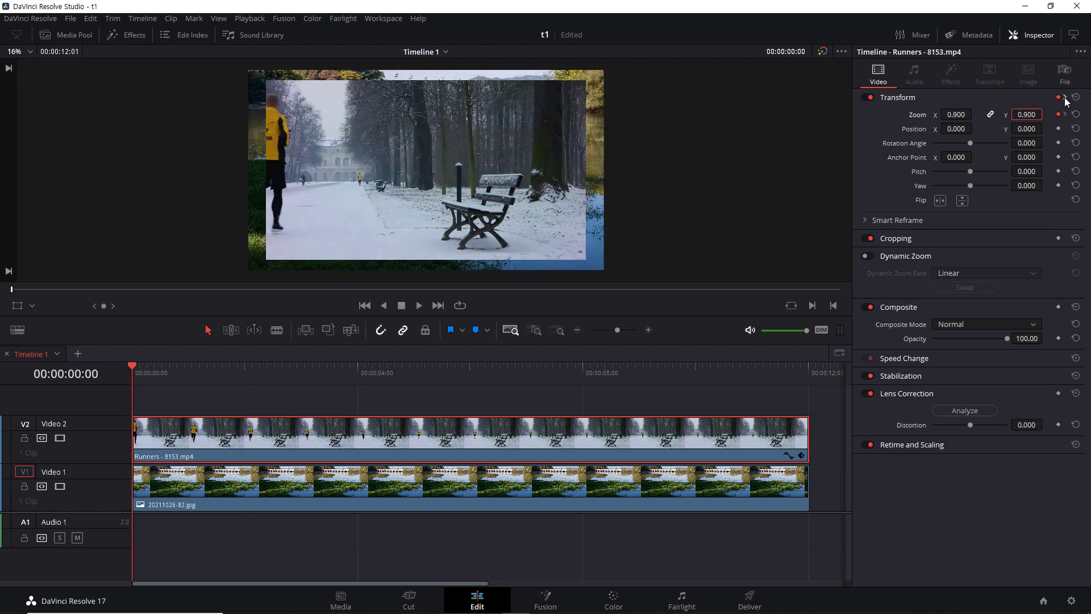
click(1066, 97)
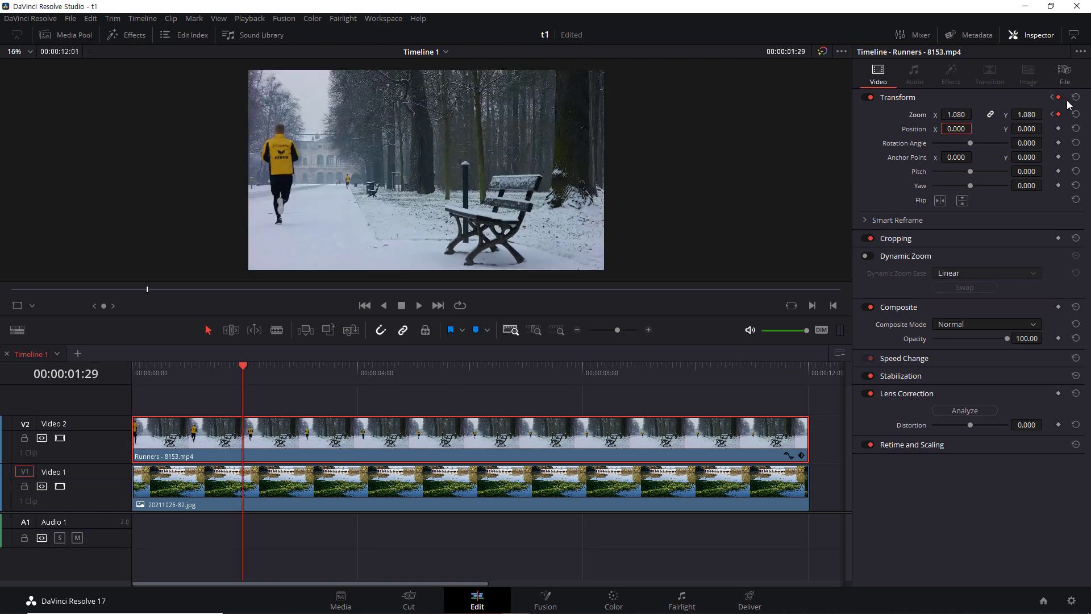
click(1052, 98)
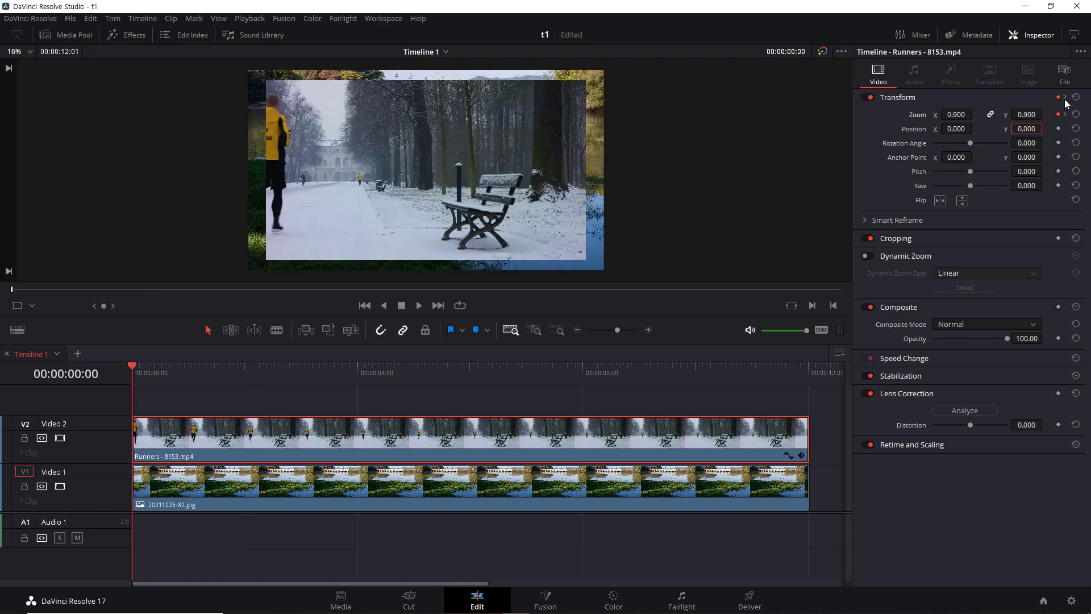
click(1066, 98)
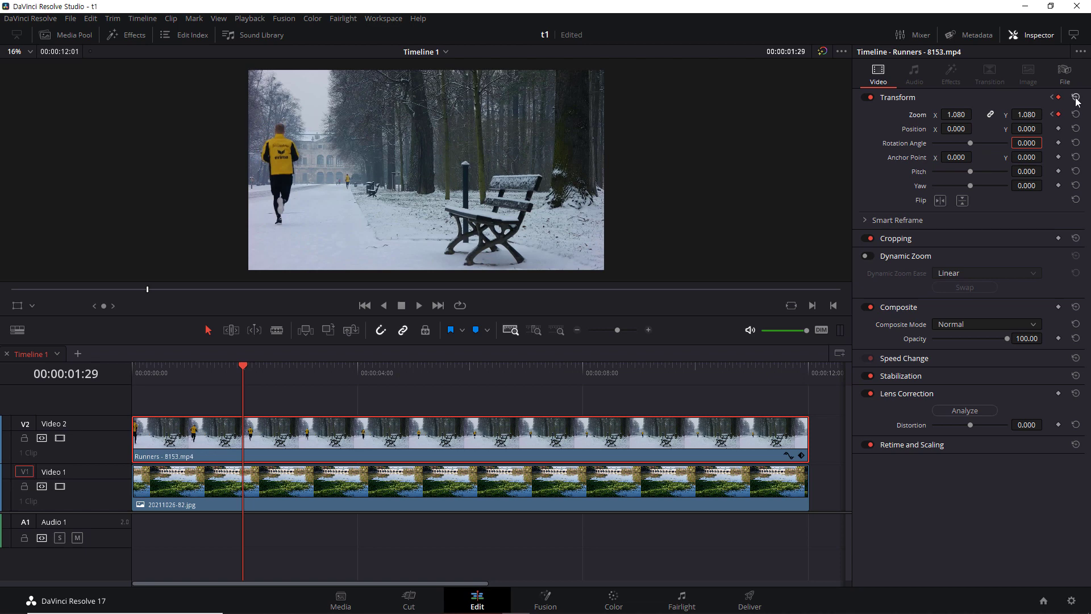
- Reset the Runners clip's Zoom and add a Zoom keyframe of 1.000 at the clip start
click(1076, 115)
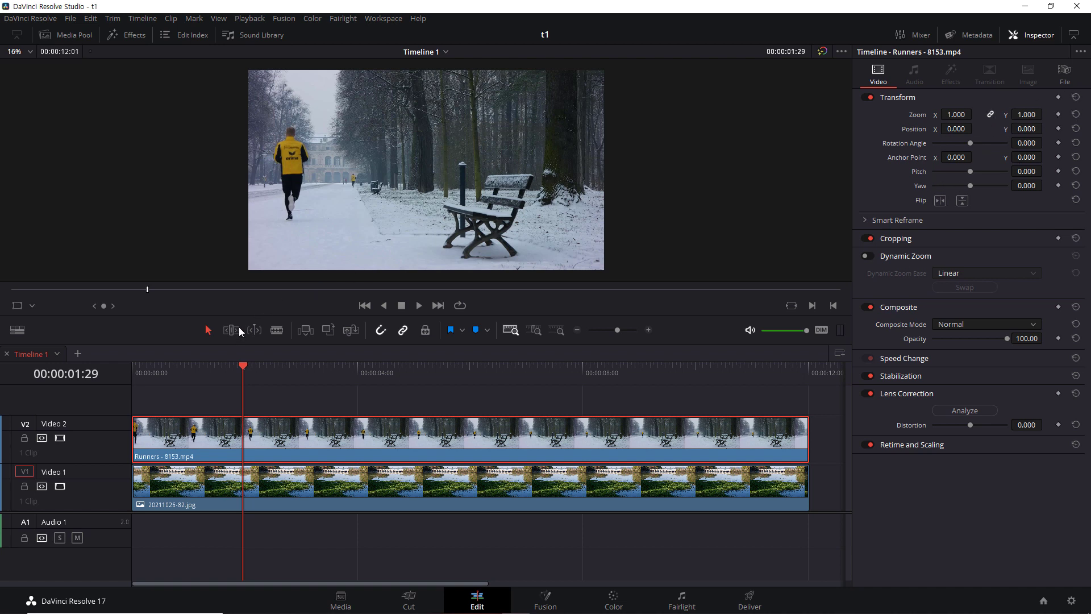
drag(239, 364, 118, 366)
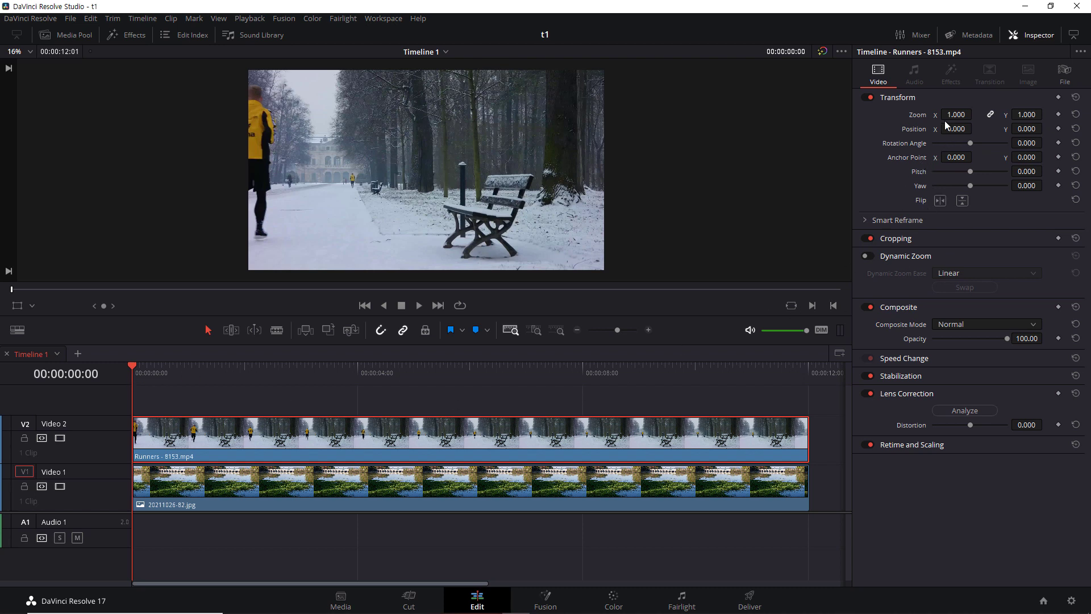
click(1058, 114)
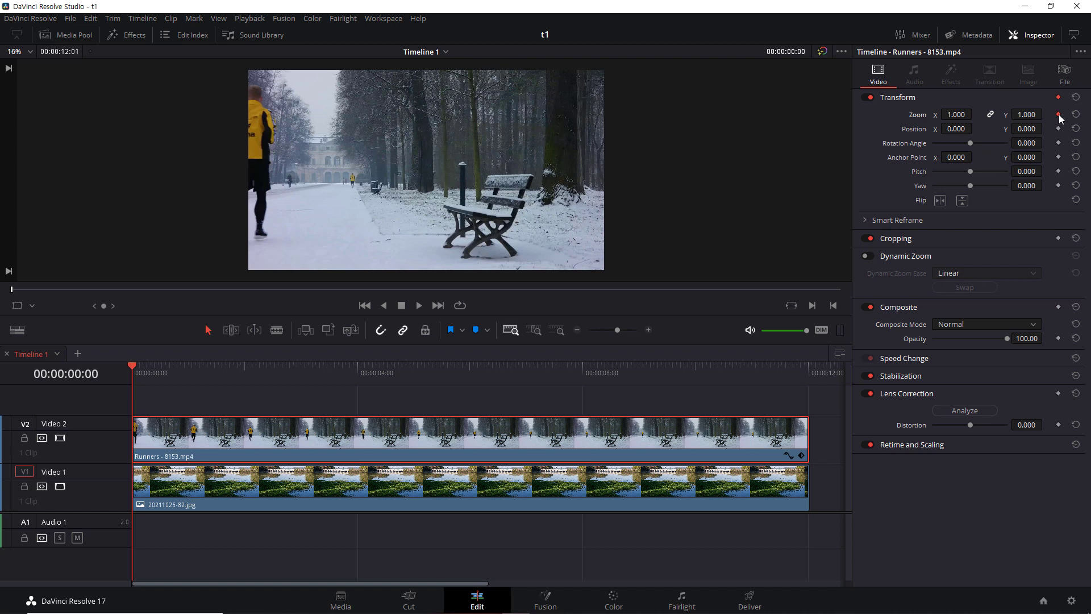
- Set the Runners clip's Zoom to 0.850 at 00:00:02:00 and add an Opacity keyframe of 100.00 at the same frame
click(793, 52)
text(2:00)
key(Return)
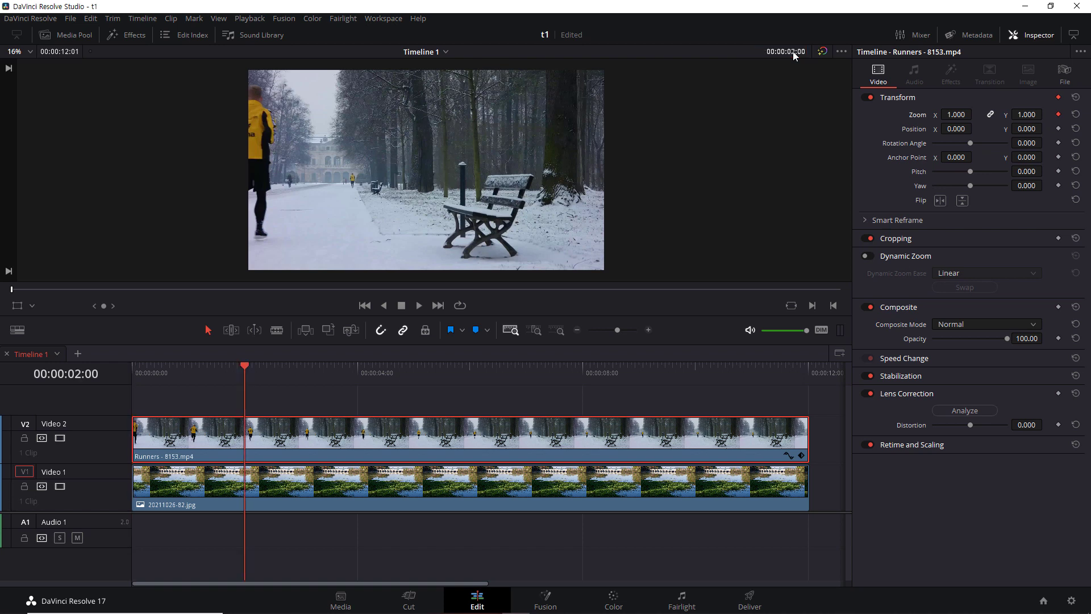
click(956, 114)
text(0.87)
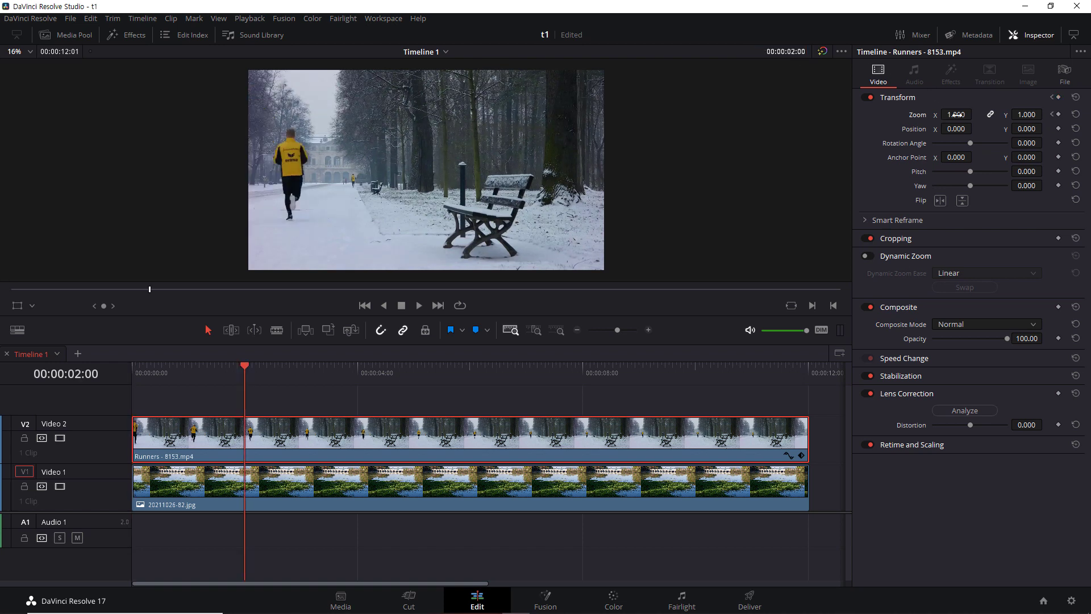
key(Return)
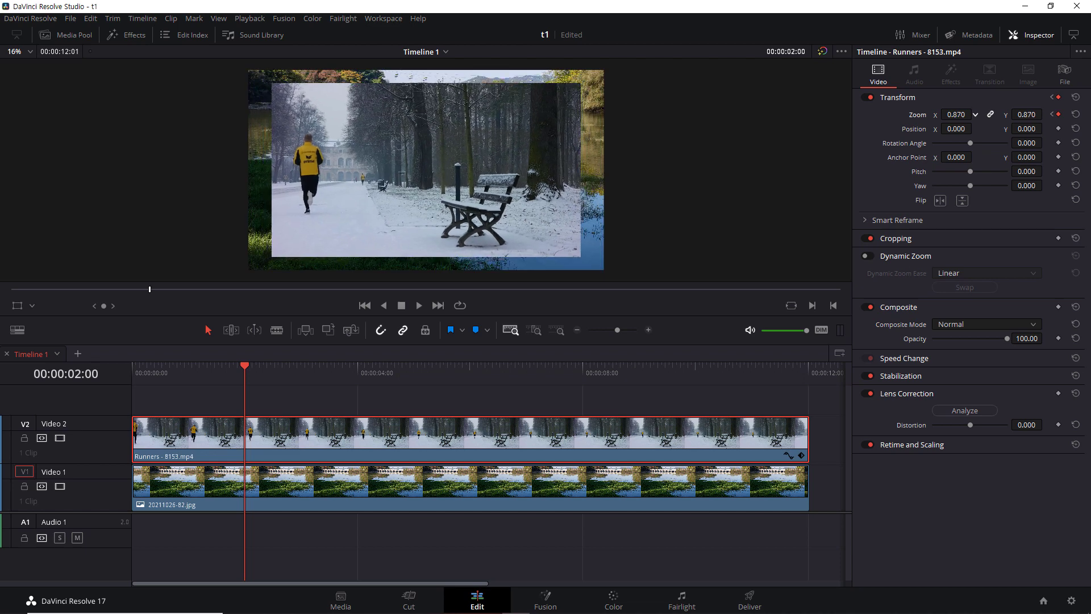
click(955, 114)
text(0.85)
key(Return)
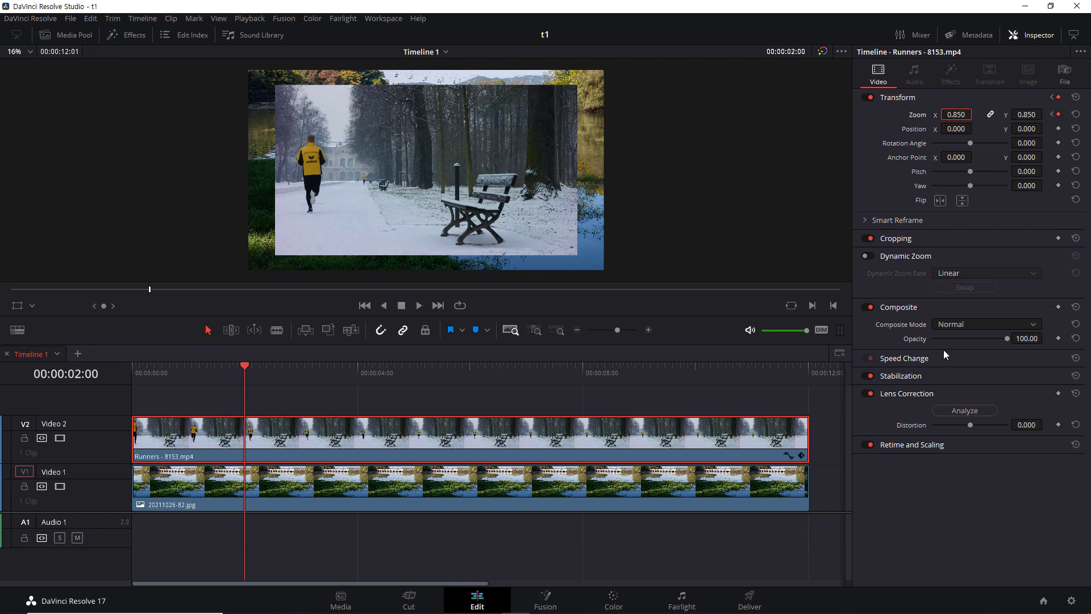
click(1059, 338)
- Set the Runners clip's Opacity to 50.00 at 00:00:04:00
drag(247, 363, 302, 367)
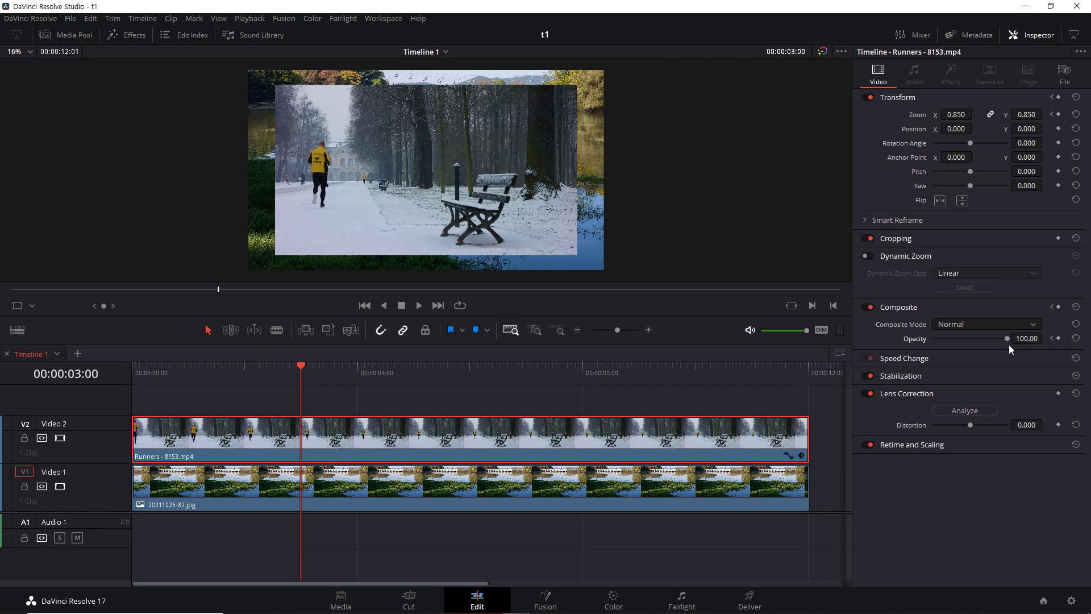
drag(305, 364, 393, 369)
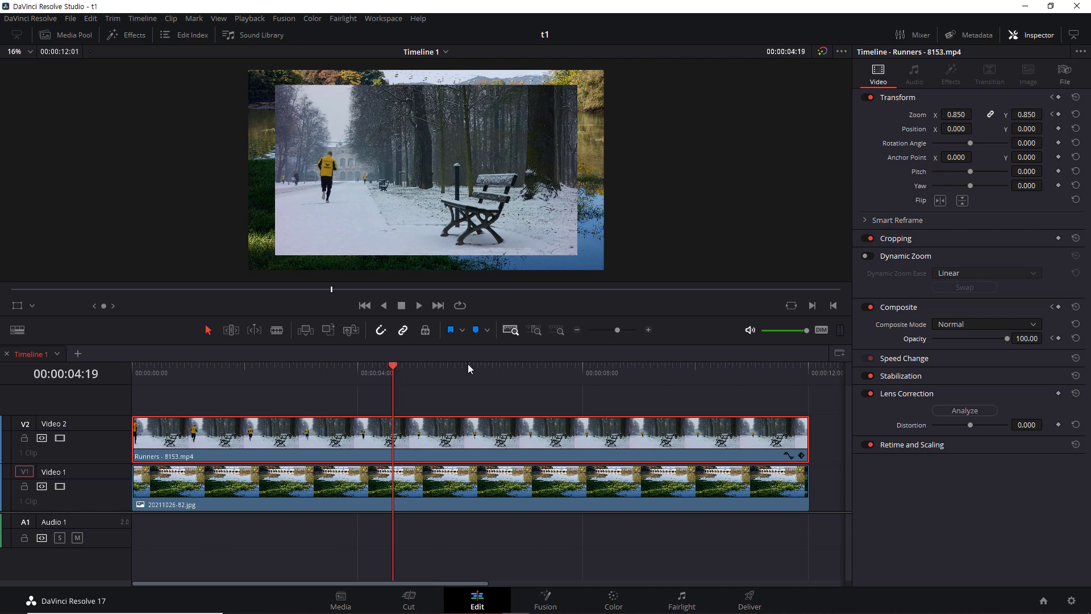
key(Left)
key(Left)
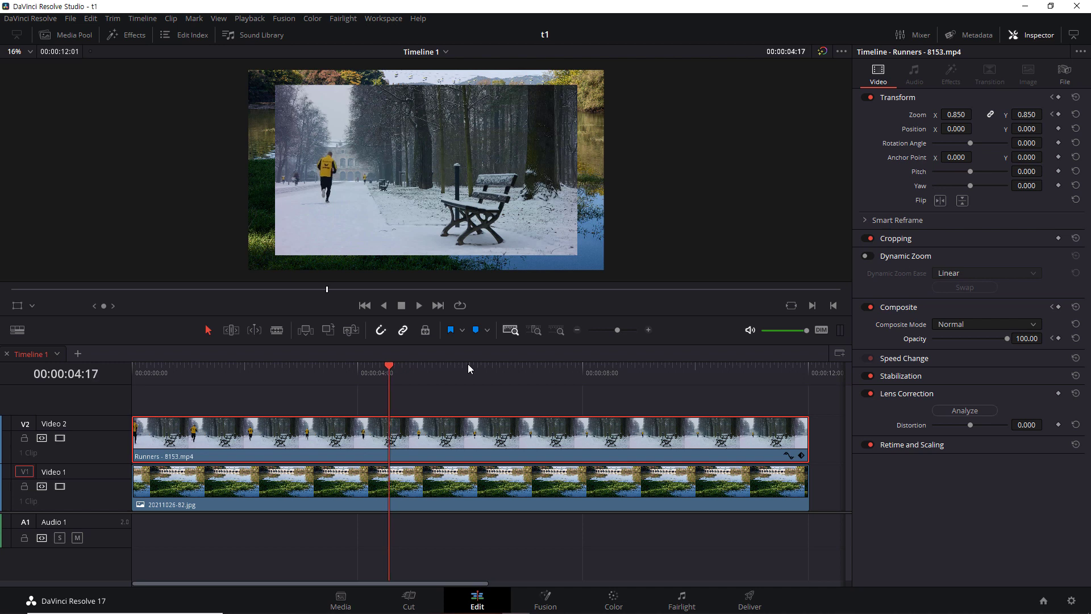
key(Left)
key(Left)
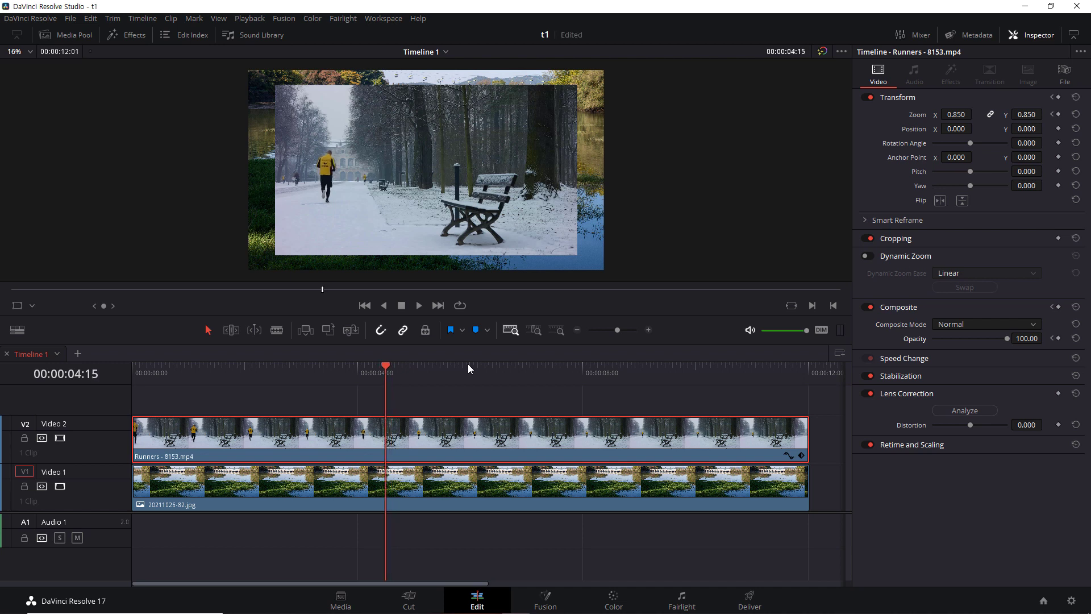
key(Right)
key(Right)
key(Right)
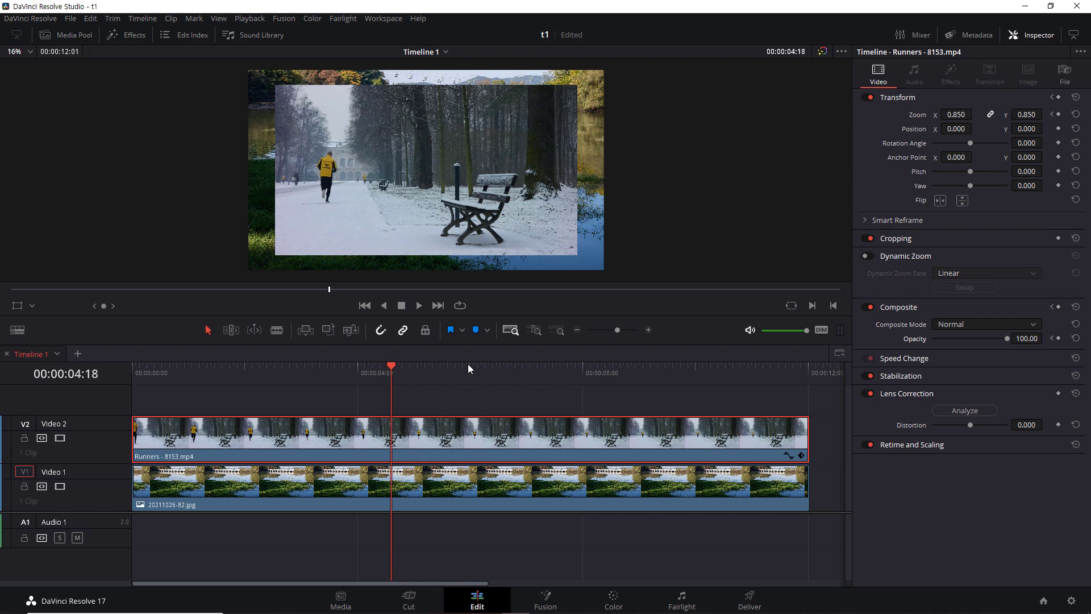
key(Right)
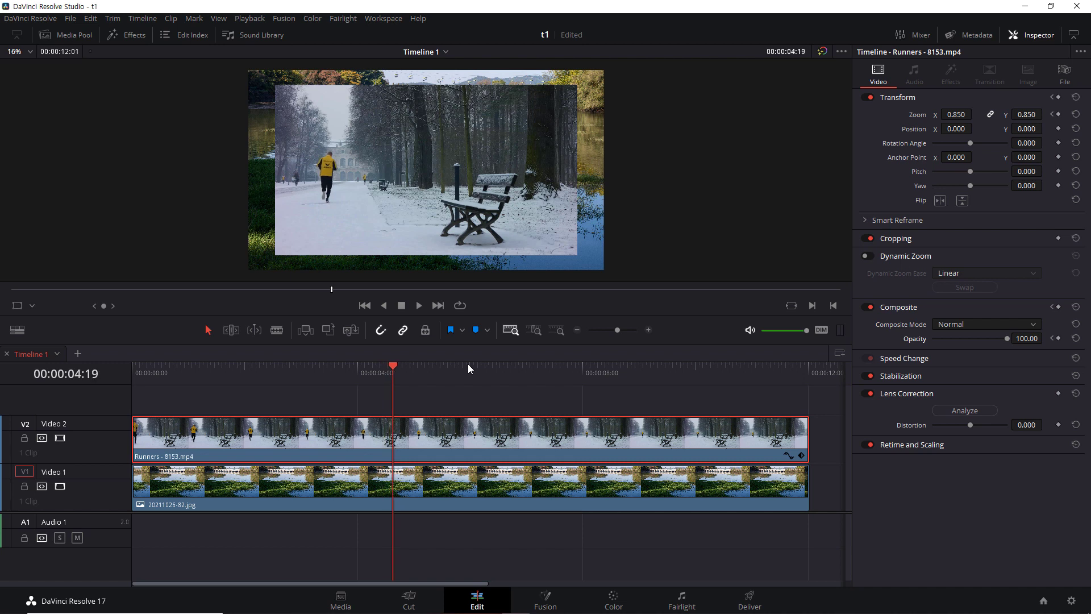
key(Right)
key(Left)
key(Left)
key(Left)
key(Left)
key(Left)
key(Left)
key(Left)
key(Left)
key(Left)
key(Left)
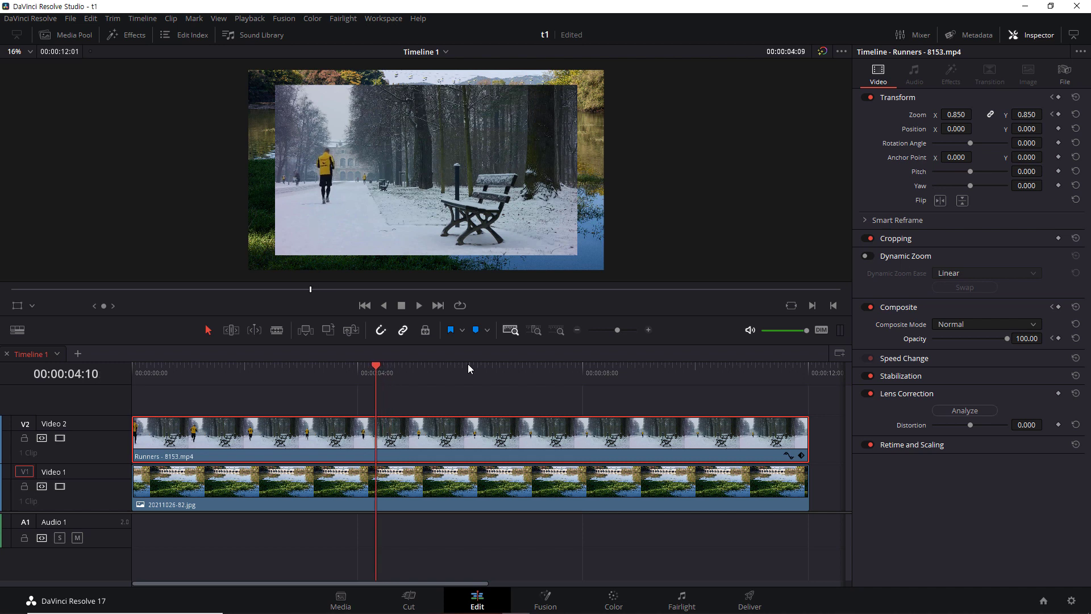
key(Left)
key(Left)
key(Left)
key(Left)
key(Left)
key(Left)
key(Left)
key(Left)
key(Left)
key(Left)
key(Left)
key(Left)
key(Left)
key(Right)
key(Right)
key(Right)
key(Right)
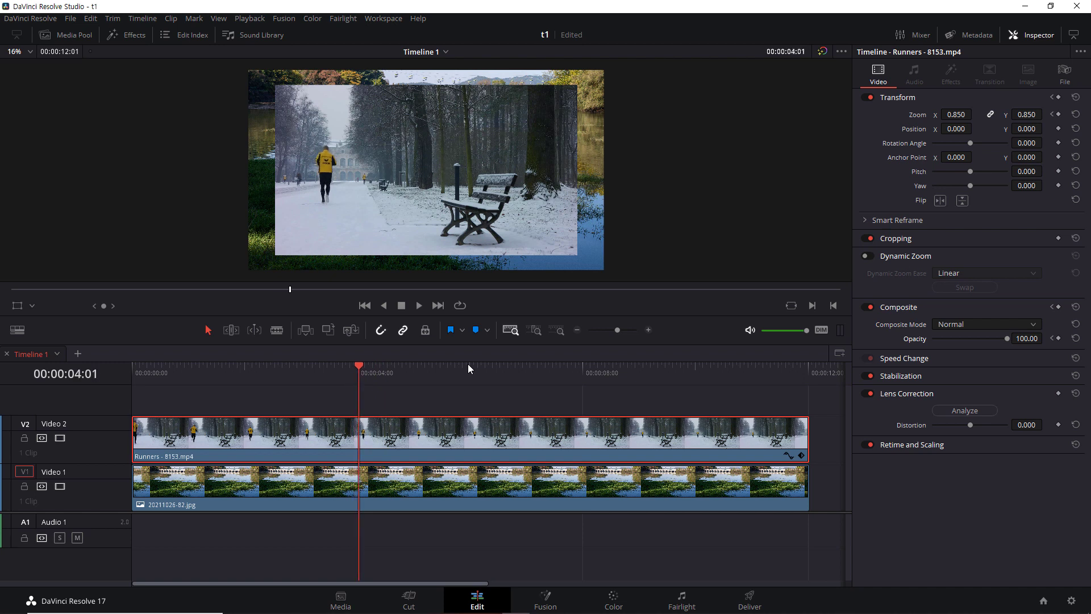
key(Left)
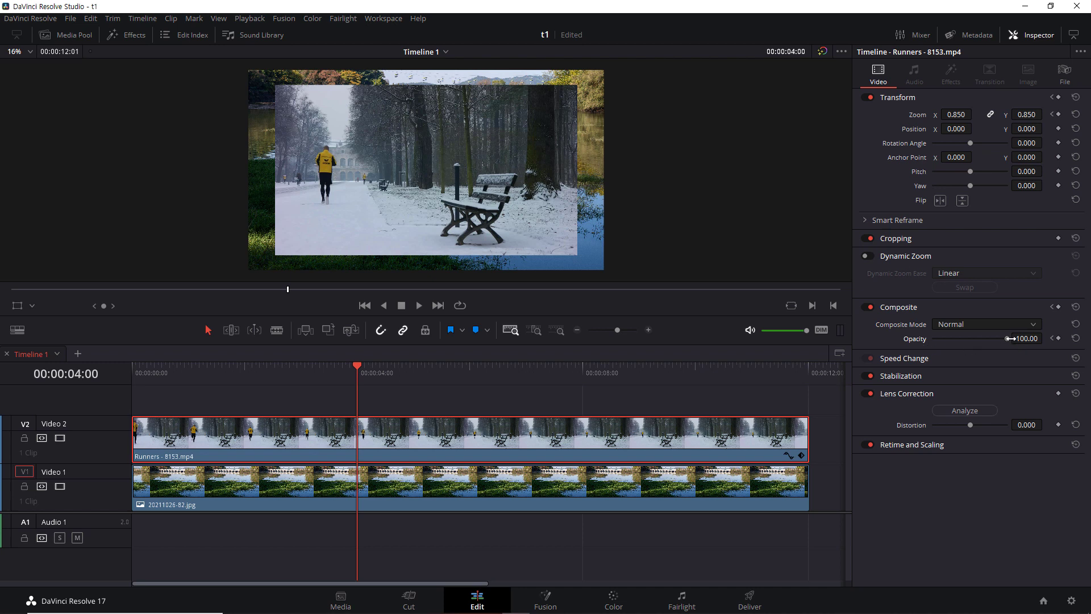
drag(1006, 337, 984, 343)
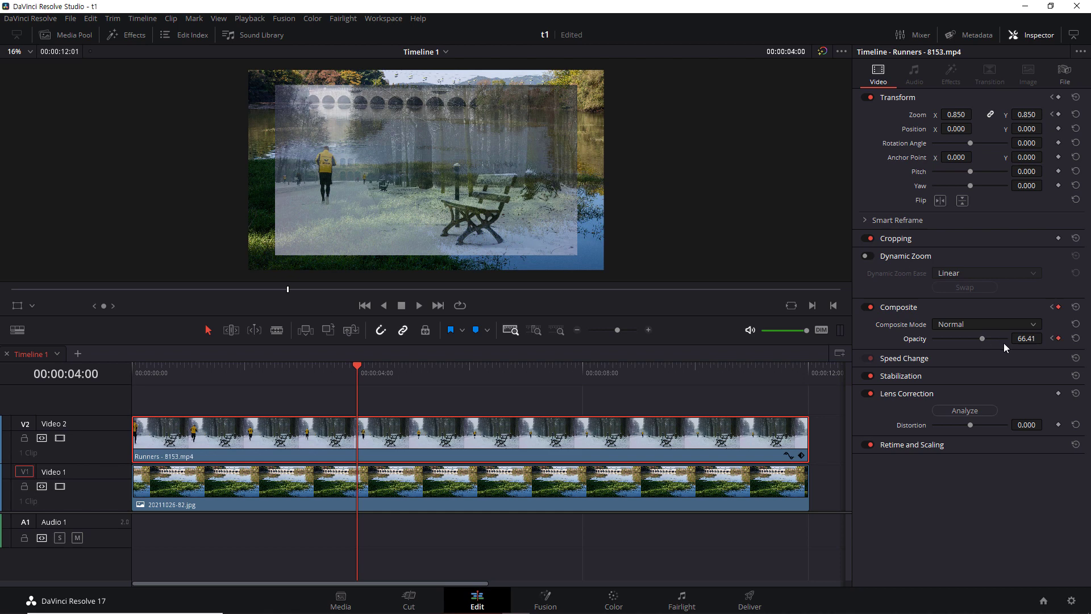
click(1025, 341)
text(50)
key(Return)
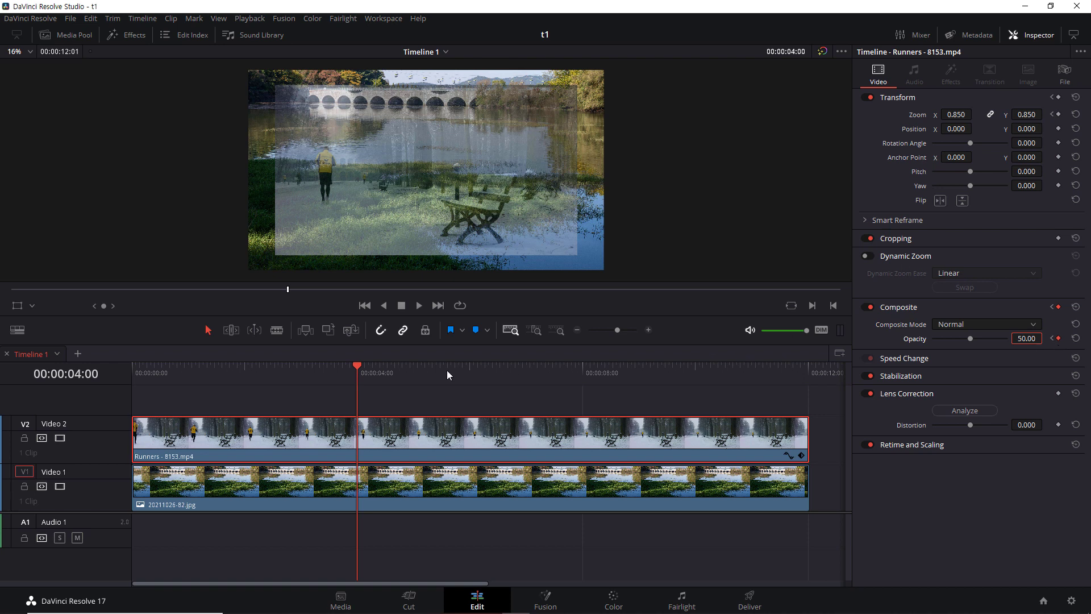
- Play the timeline from the start to preview the zoom-out and the fade to half opacity
key(Home)
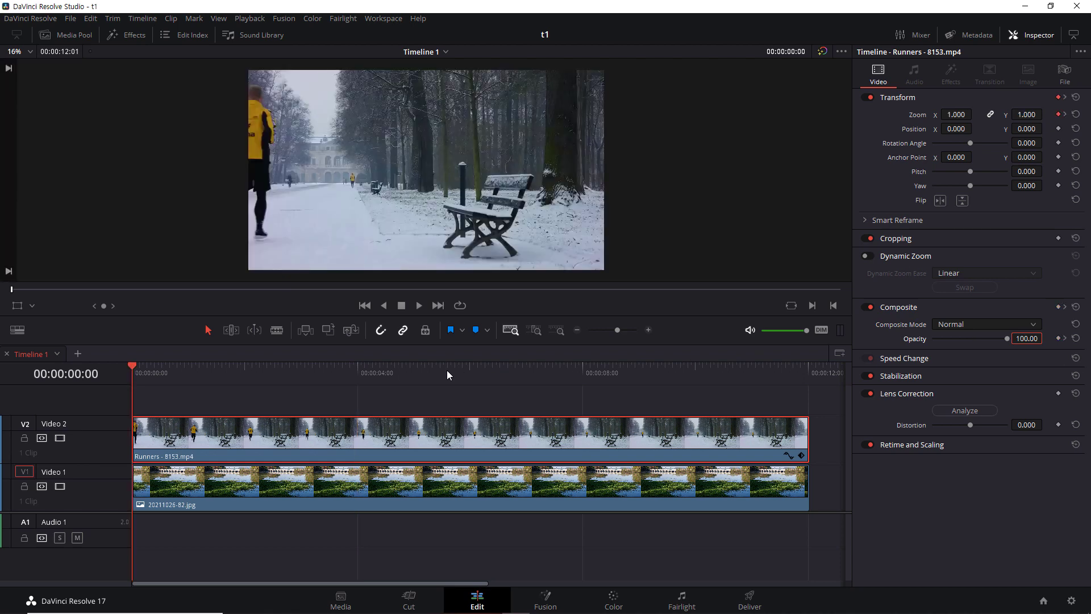
key(space)
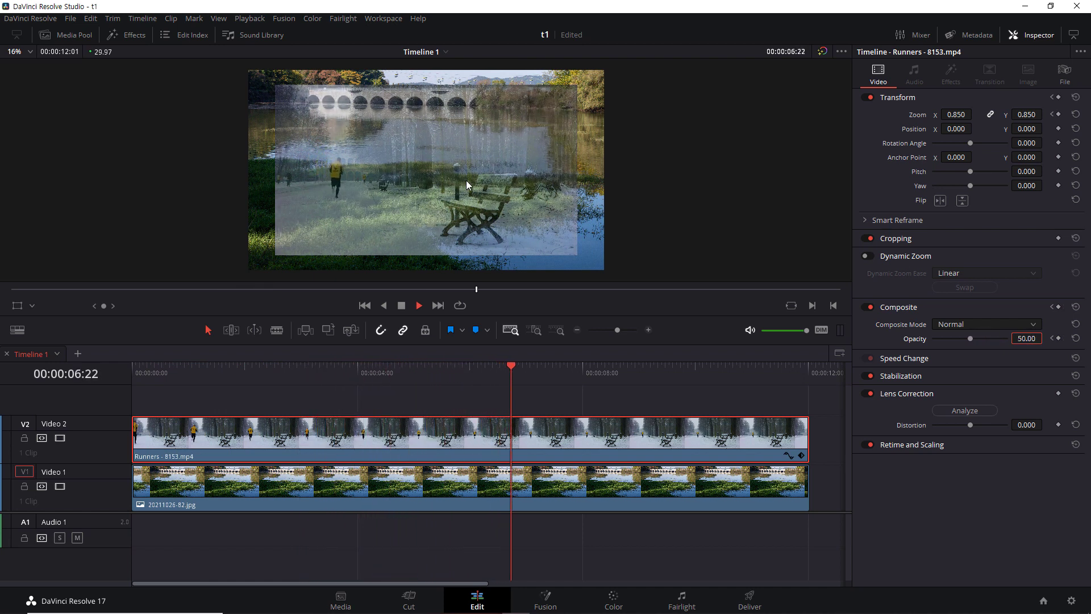
key(space)
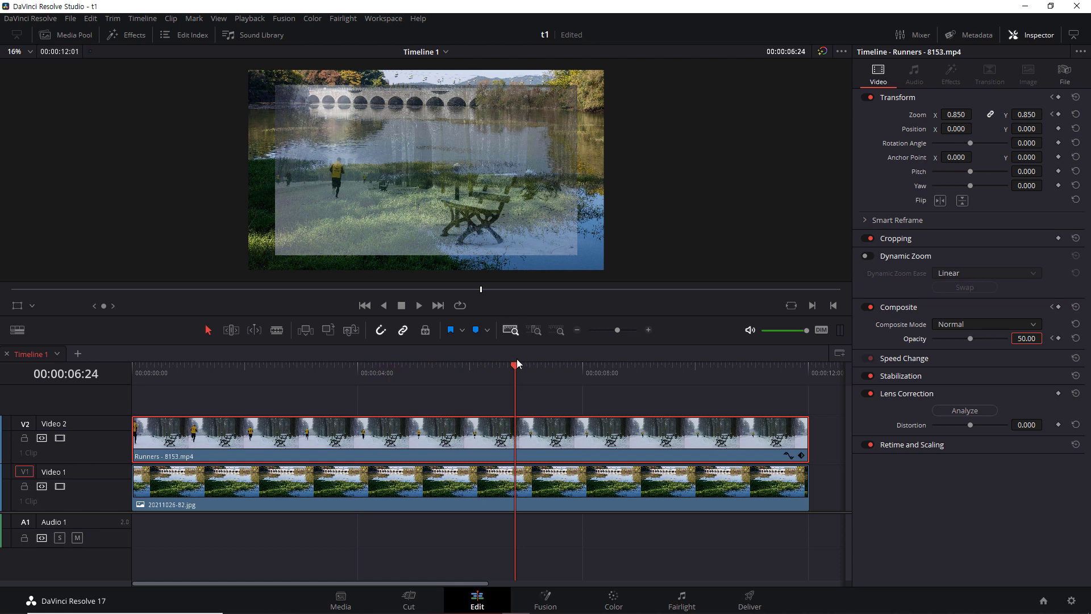
key(space)
- Scrub through the frames just after 00:00:04:00 to check the Opacity, and return to the previous Opacity keyframe
click(370, 367)
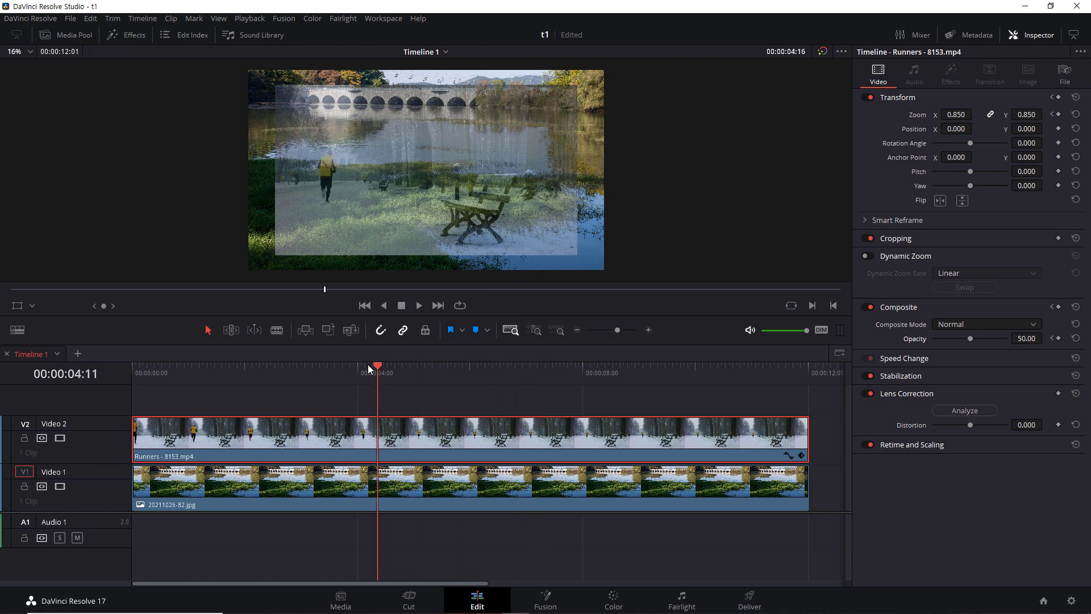
drag(367, 370, 406, 379)
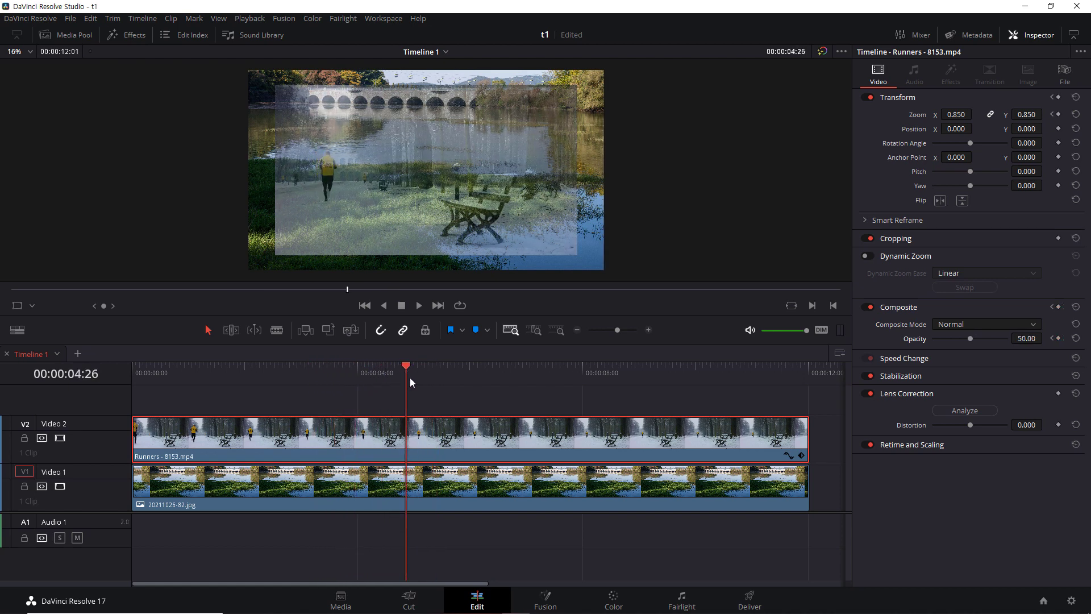
drag(407, 365, 391, 365)
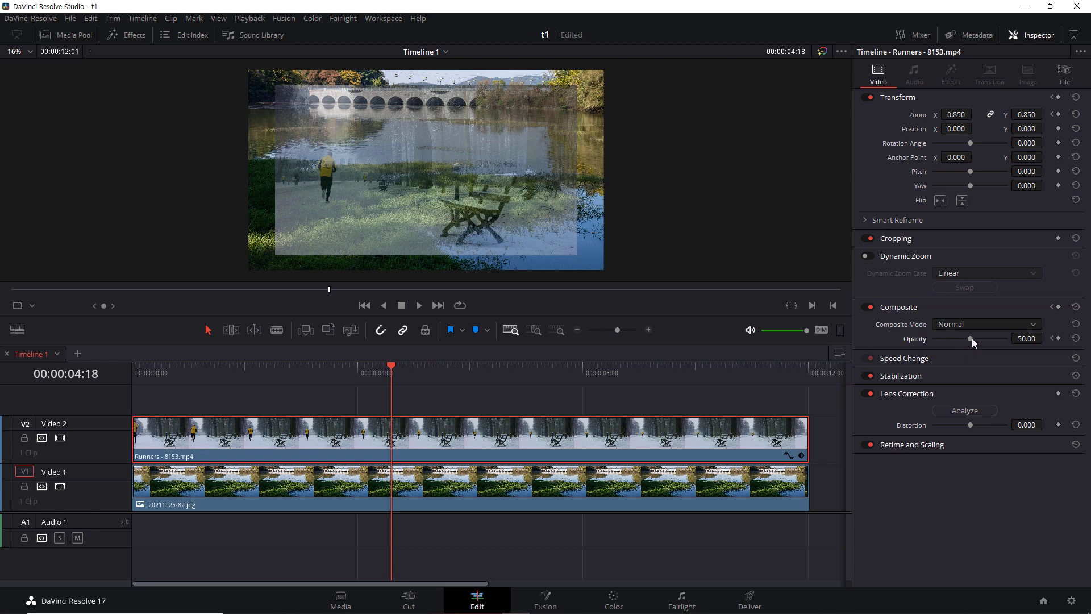
drag(391, 363, 364, 367)
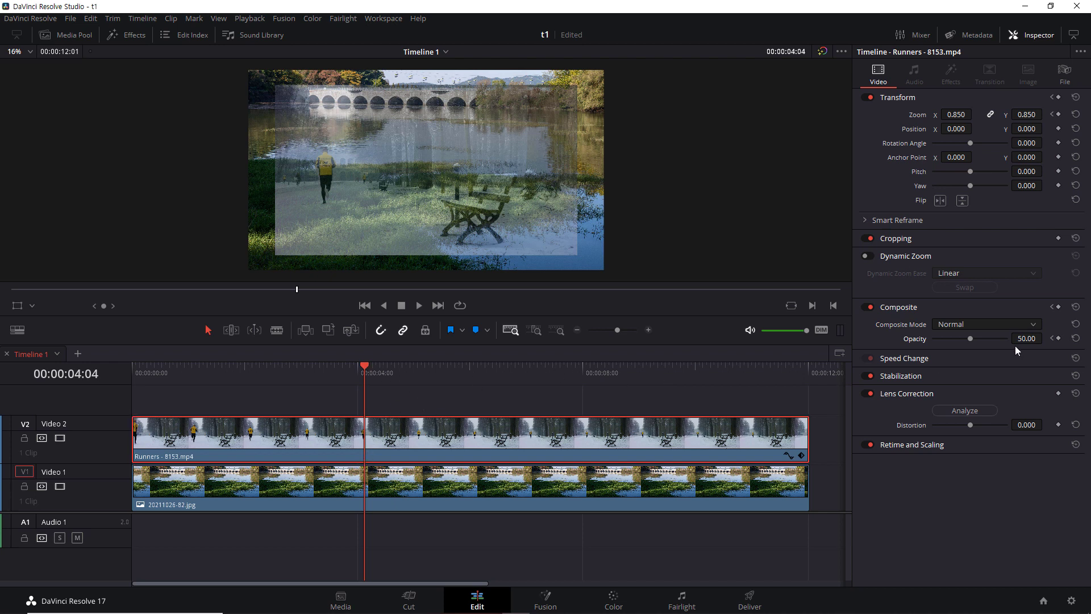
click(1052, 338)
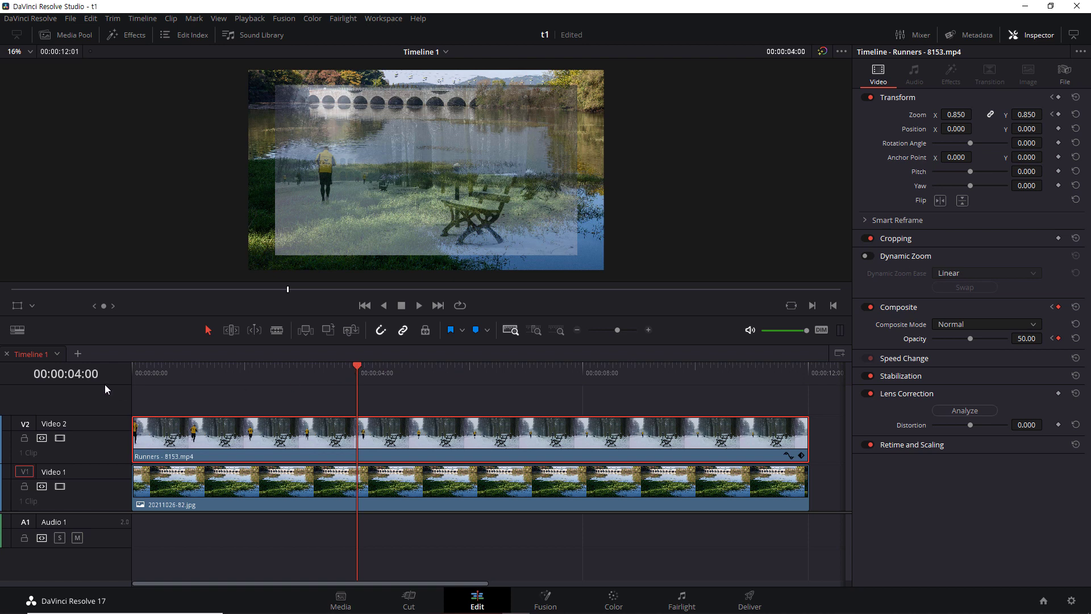
- Set the Runners clip's Opacity back to 100.00 at 00:00:05:00
click(797, 53)
text(500)
key(Return)
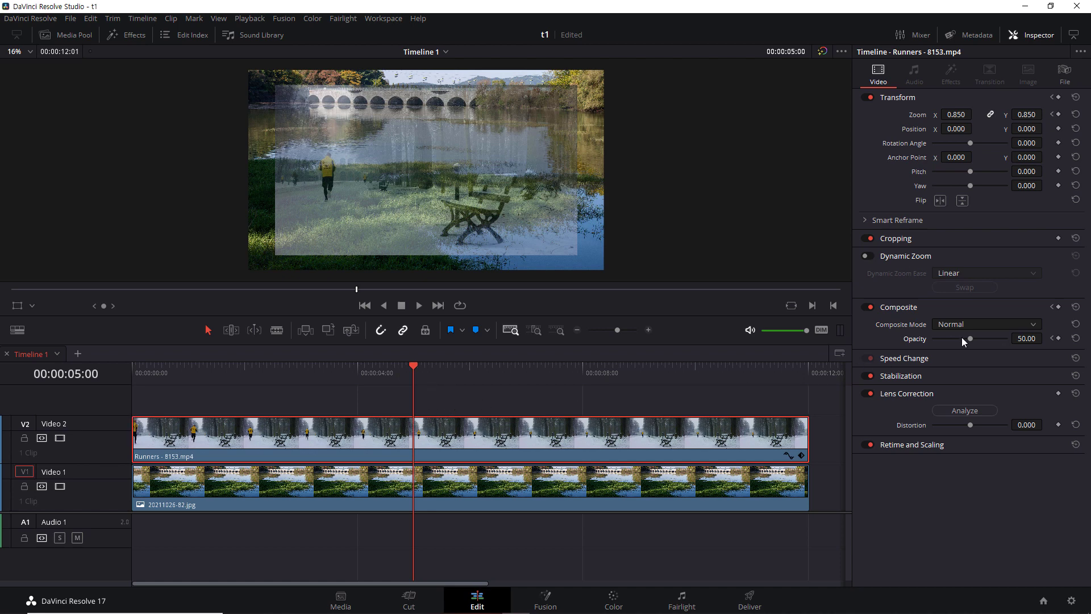
drag(969, 338, 1021, 337)
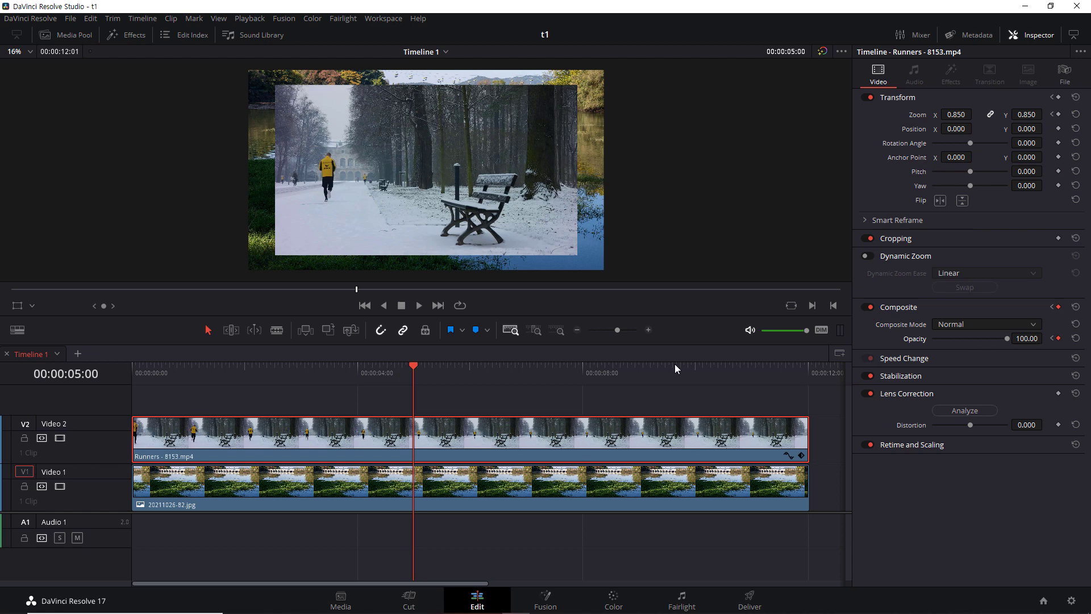
- Play the timeline from the beginning twice to review the combined Zoom and Opacity animation
key(Home)
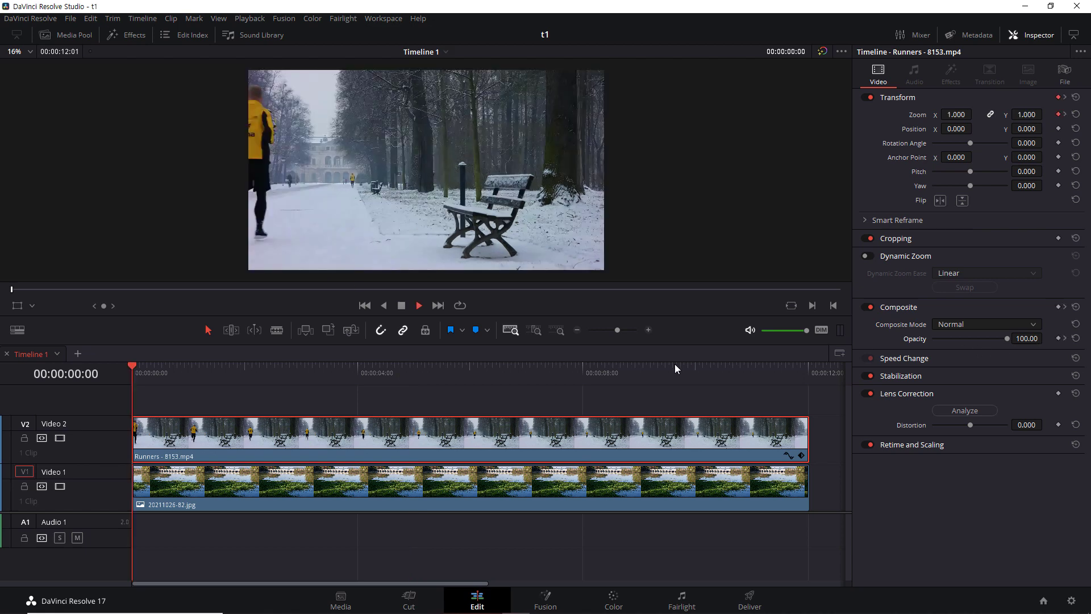
key(space)
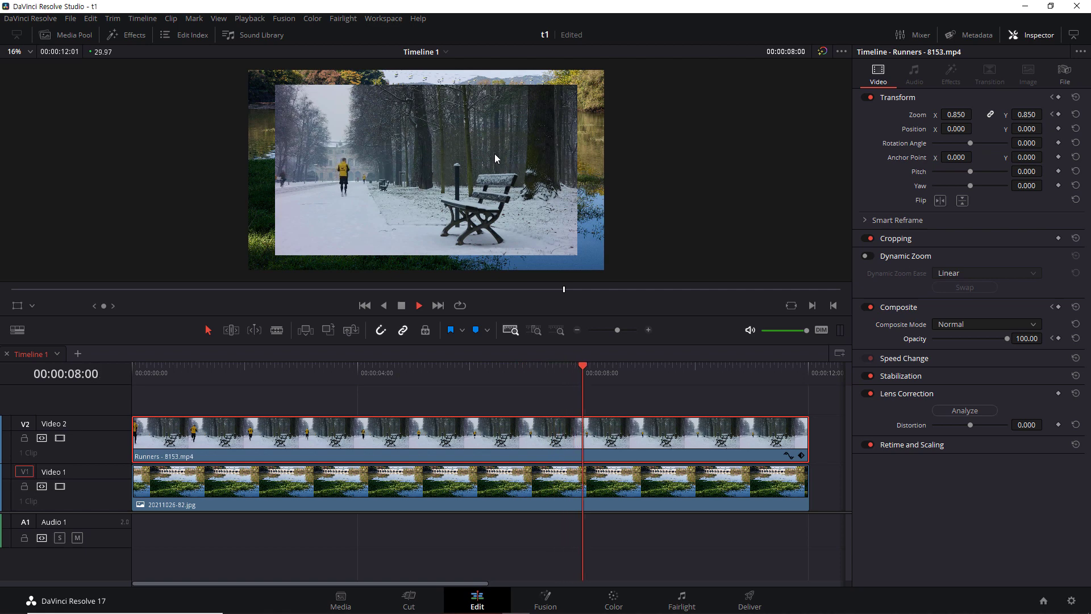
click(145, 366)
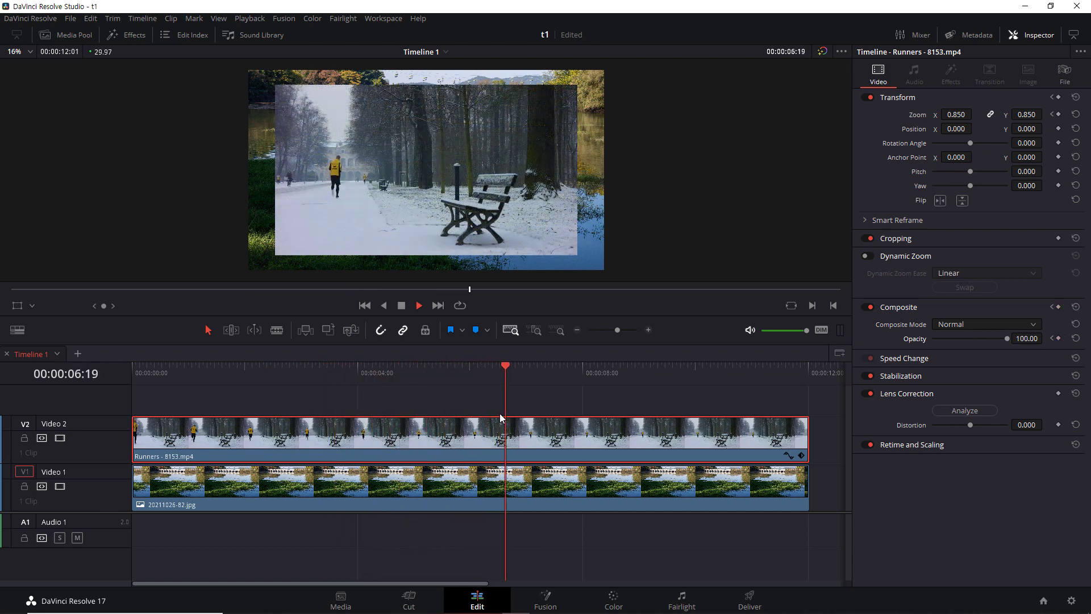
key(space)
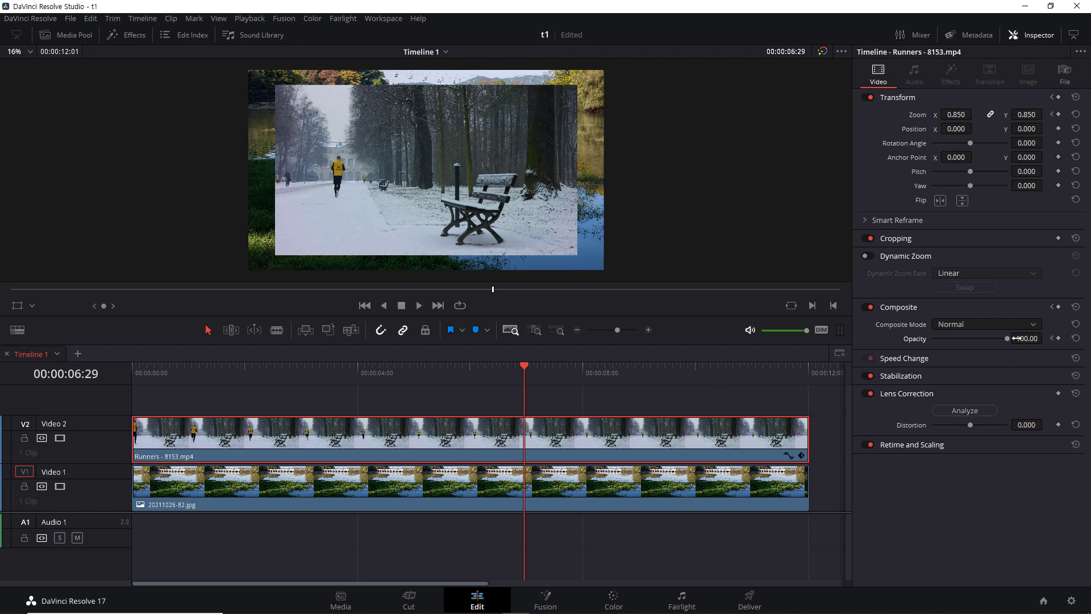
- Step backward and forward through the Runners clip's Opacity keyframes, ending on the one at 00:00:04:00
click(1051, 339)
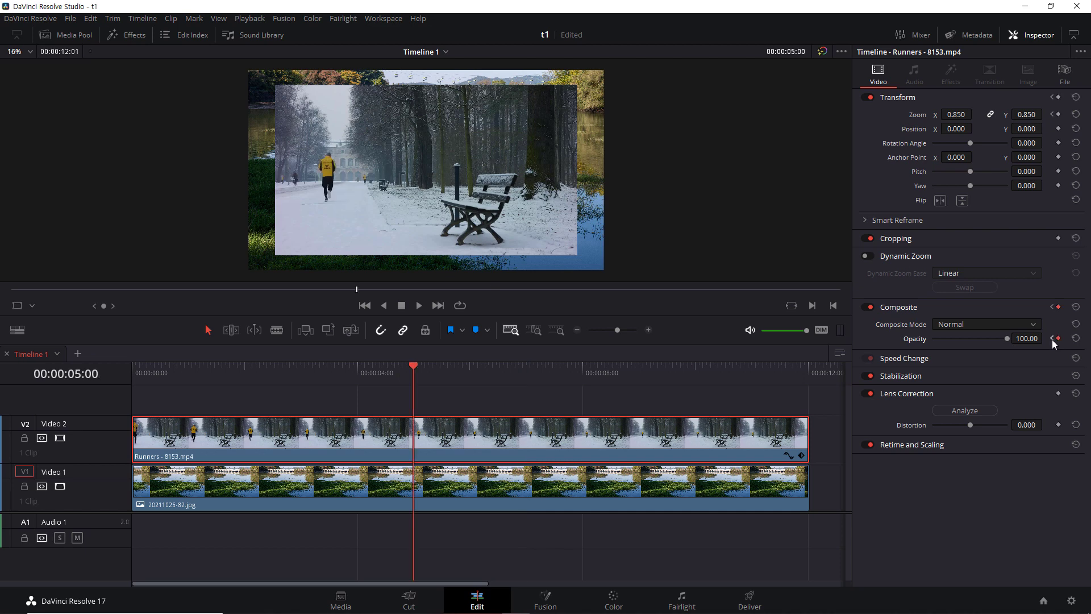
click(1052, 338)
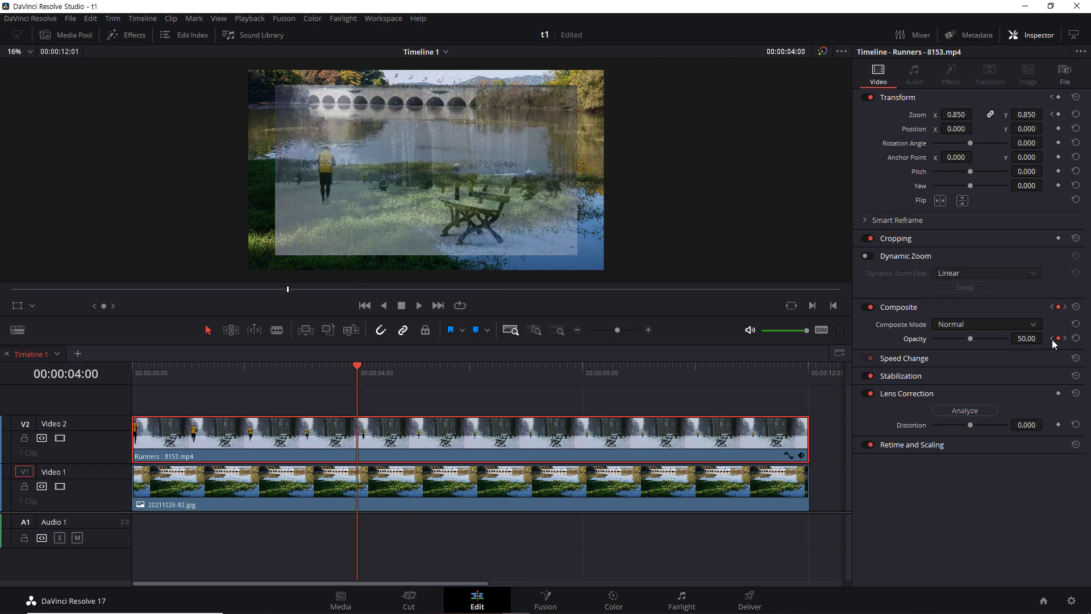
click(1052, 338)
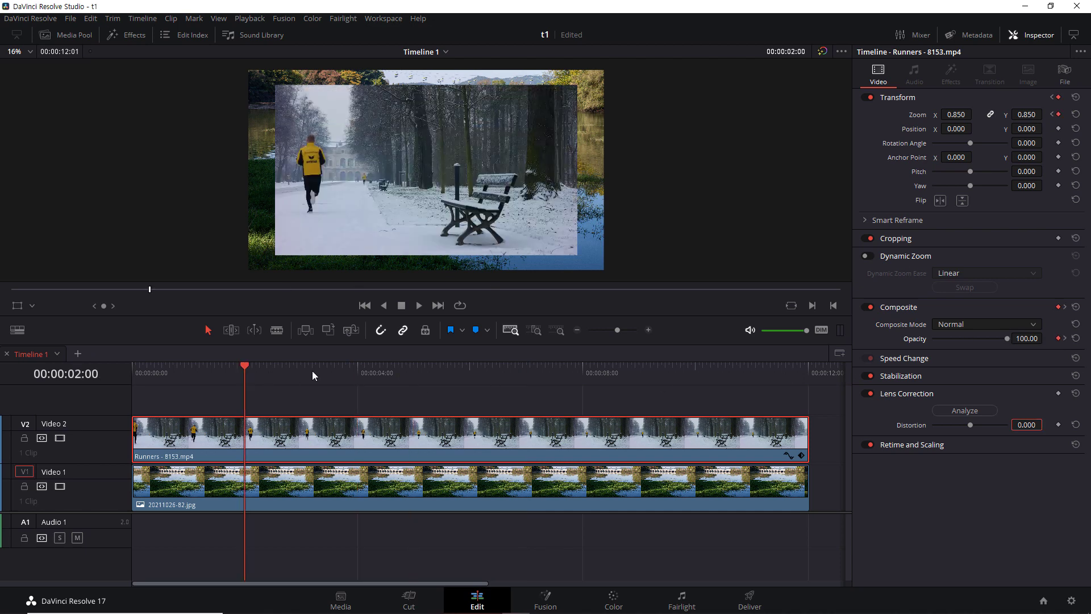
click(1065, 338)
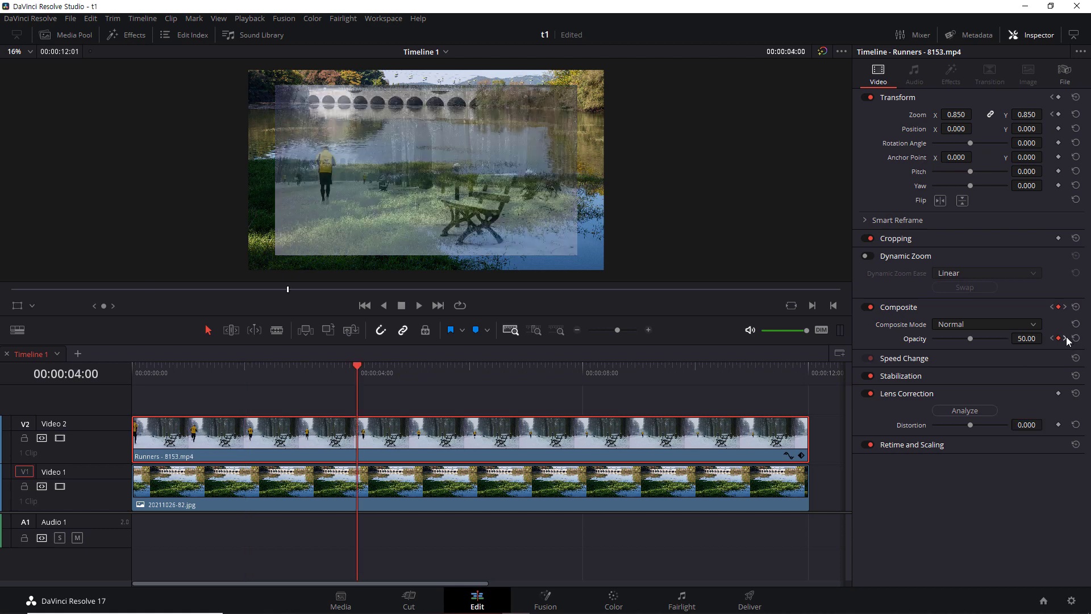
click(1066, 339)
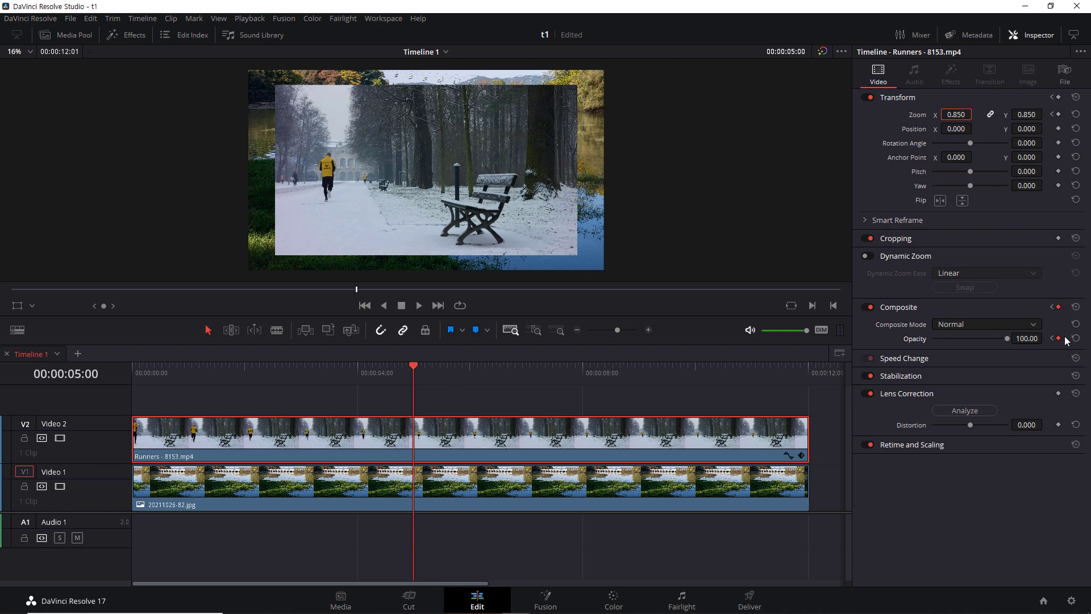
click(1051, 339)
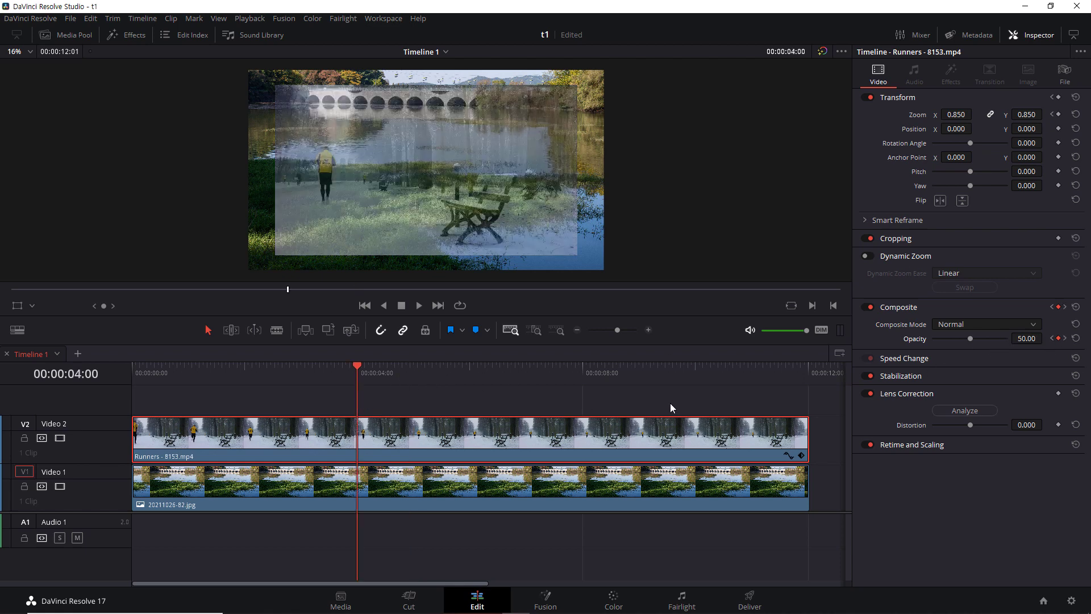
- Set the Runners clip's Opacity to 80.00 at the 00:00:05:00 keyframe and save the project
click(1065, 339)
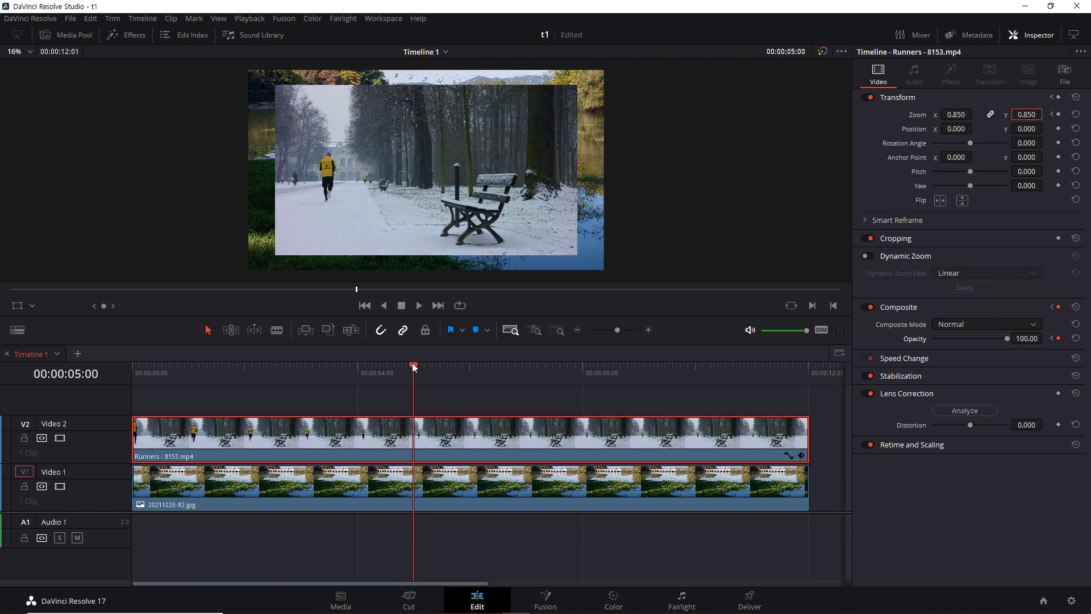
click(1024, 338)
text(80)
key(Return)
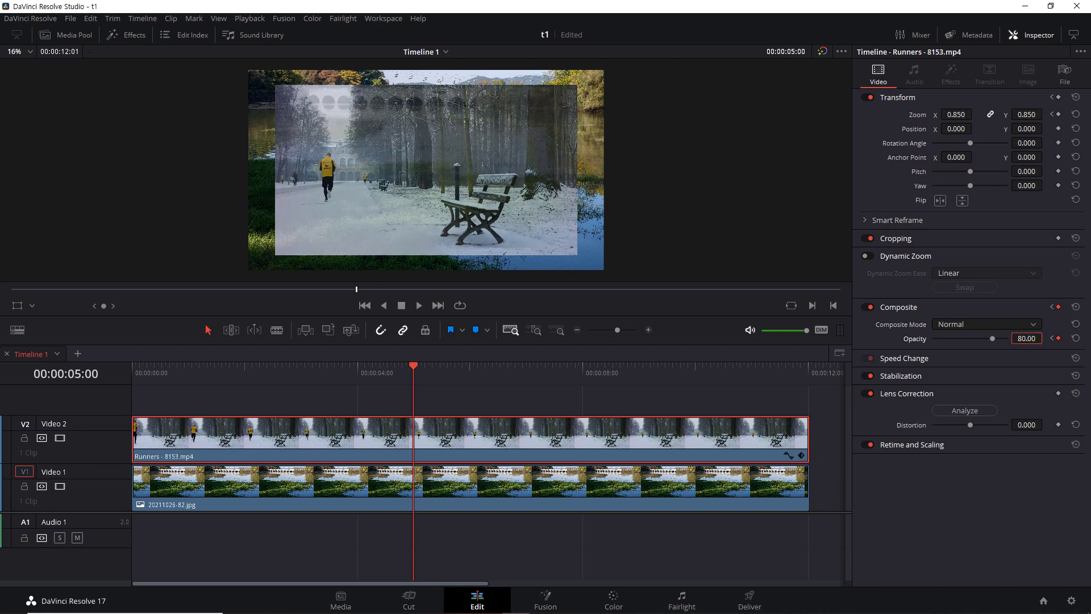
key(ctrl+s)
- Play the timeline from the Opacity keyframe at 00:00:04:00 to about 00:00:07:28 to review the opacity change
click(1052, 338)
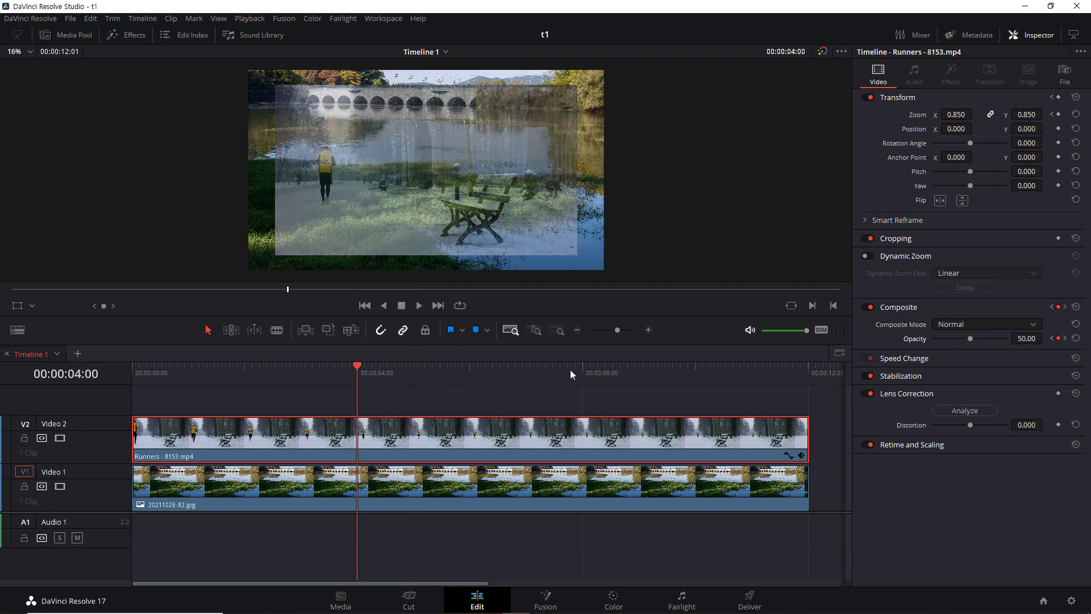
key(space)
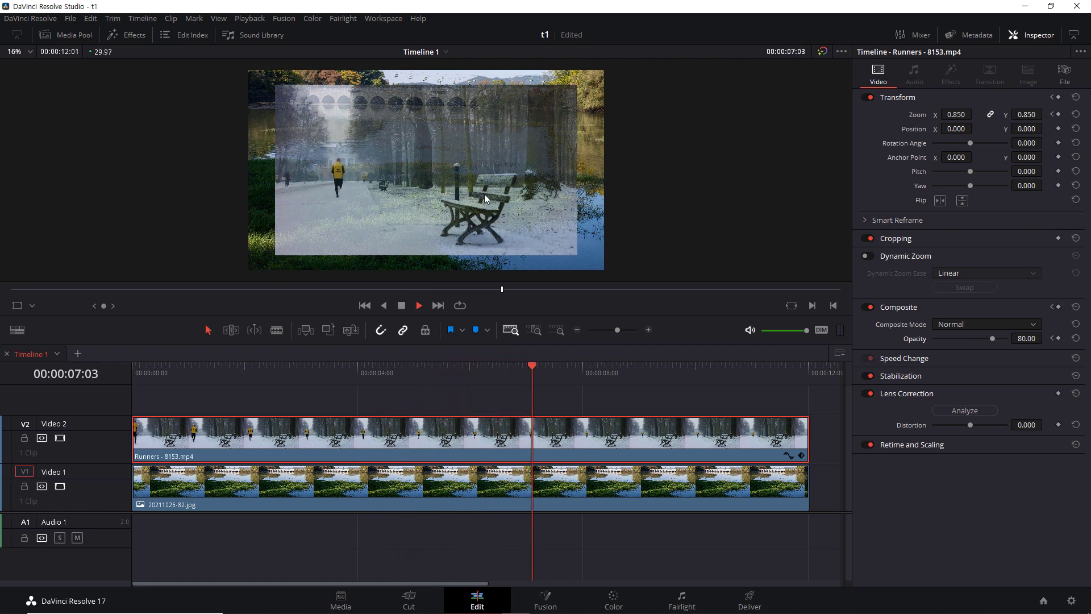
key(space)
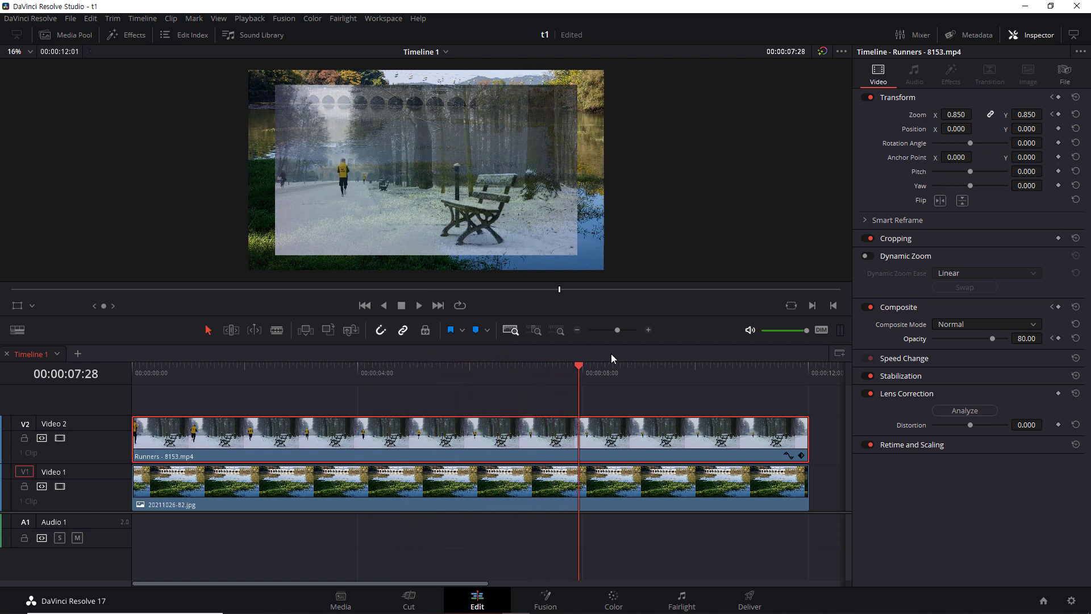
- Delete the Runners clip's Opacity keyframe at 00:00:05:00 and return to the one at 00:00:04:00
click(1052, 339)
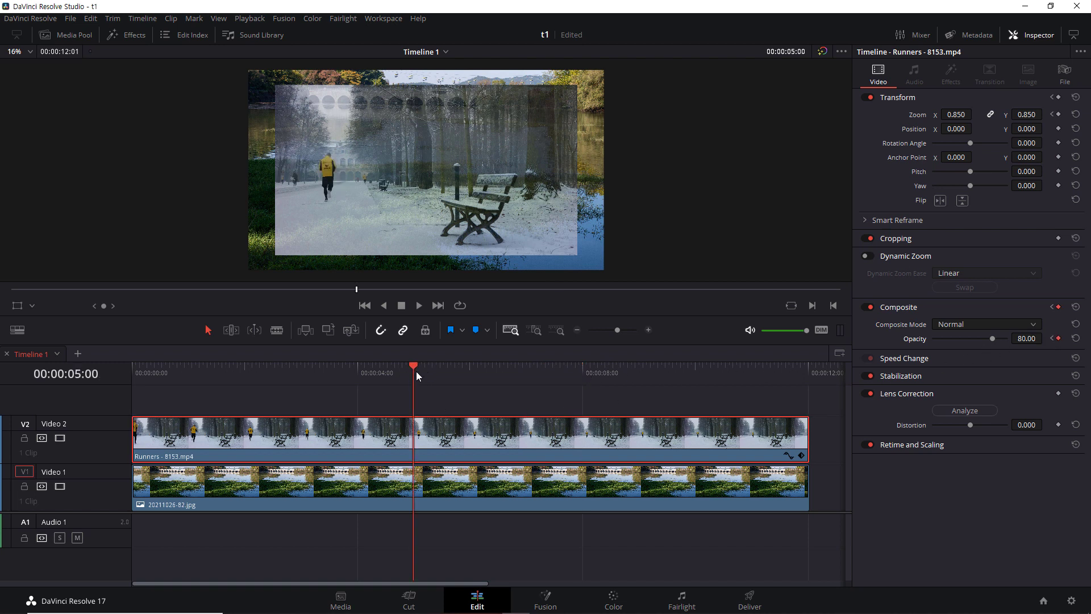
click(1051, 338)
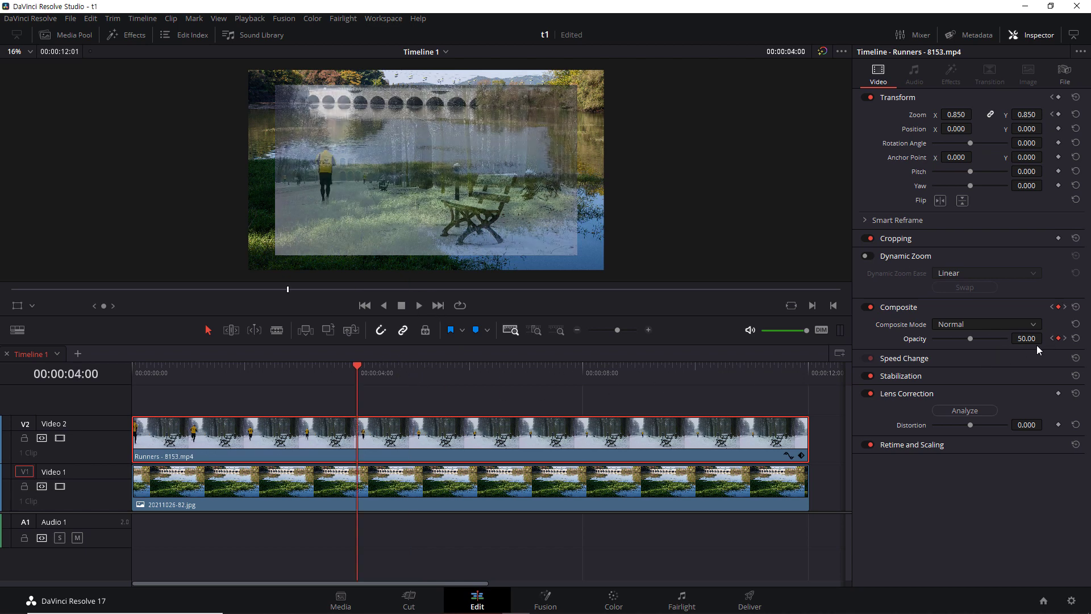
click(1065, 339)
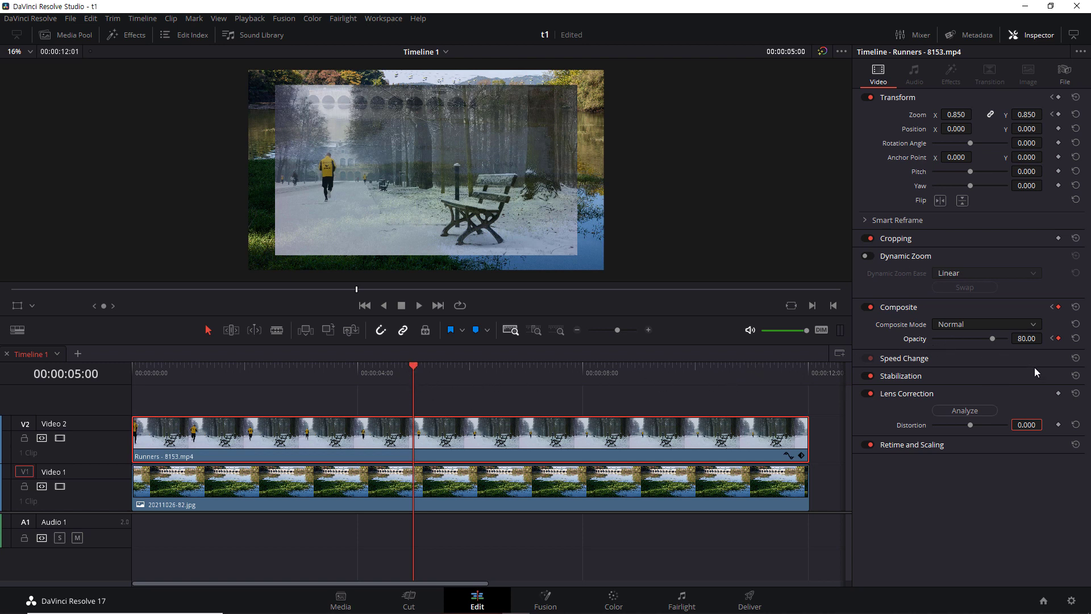
click(1059, 338)
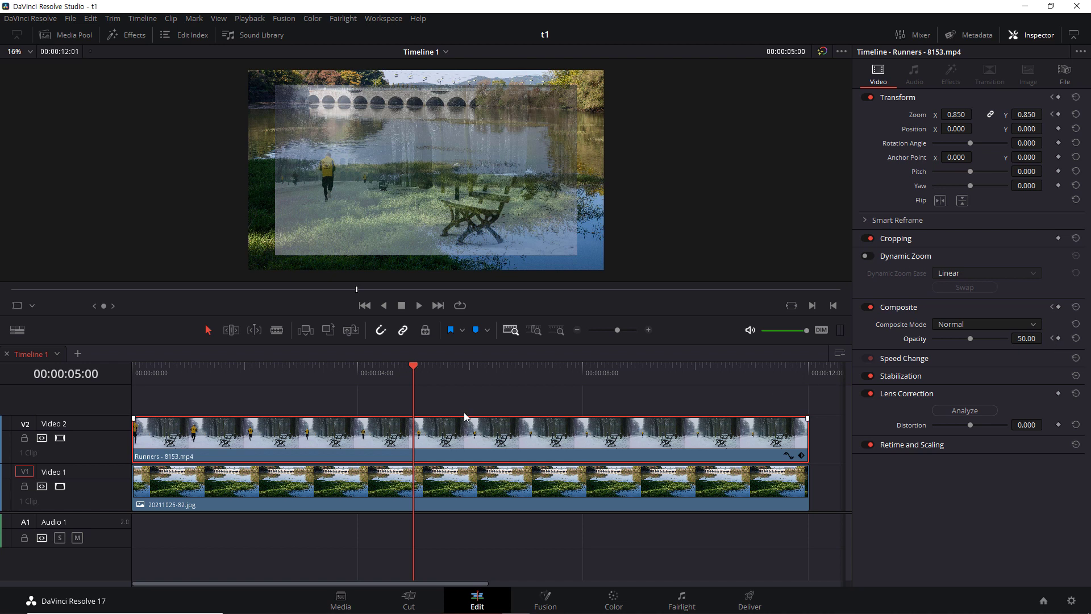
click(1053, 338)
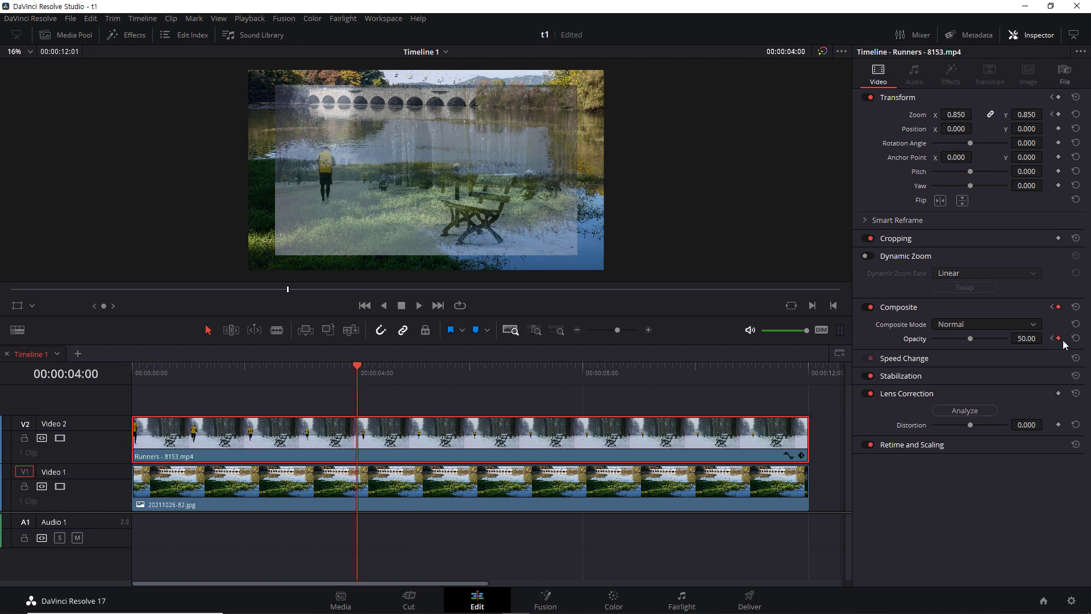
- Play on from just after 00:00:04:00 to check the Opacity, and return to the keyframe at 00:00:04:00
mouse_move(363, 369)
mouse_down()
mouse_move(557, 382)
mouse_move(362, 381)
mouse_up()
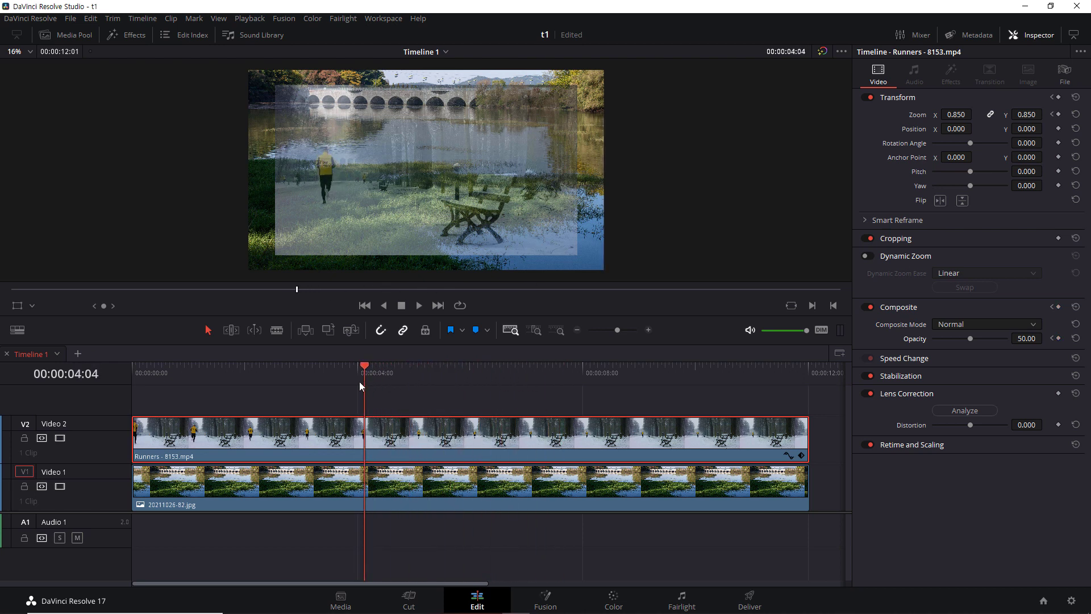
key(space)
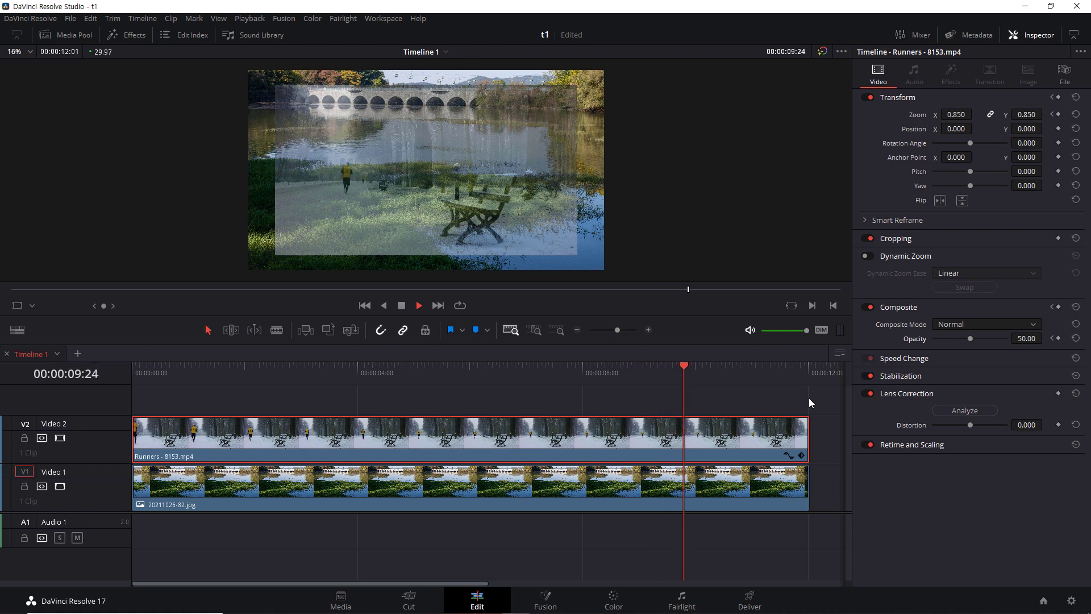
key(space)
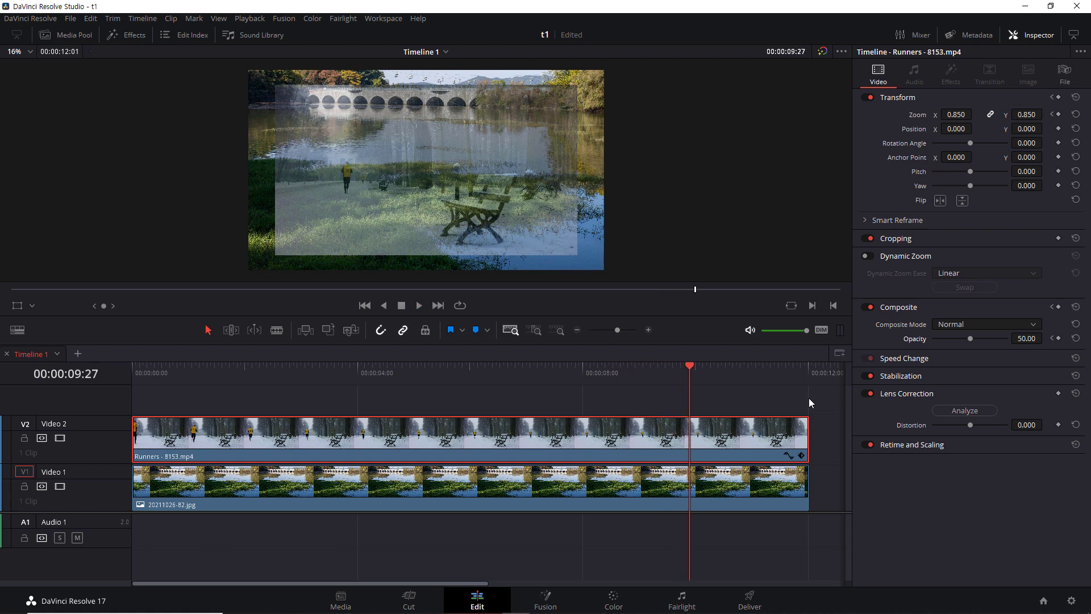
click(1053, 338)
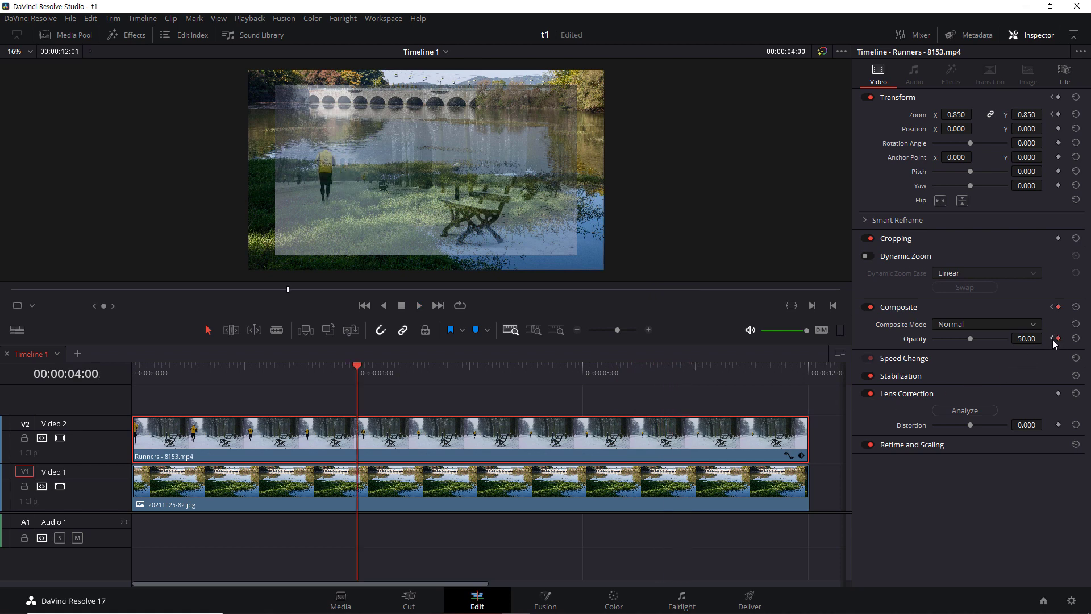
- Reset the Runners clip's Opacity and all its Transform settings to clear their keyframes, with the playhead at the timeline start
click(1053, 338)
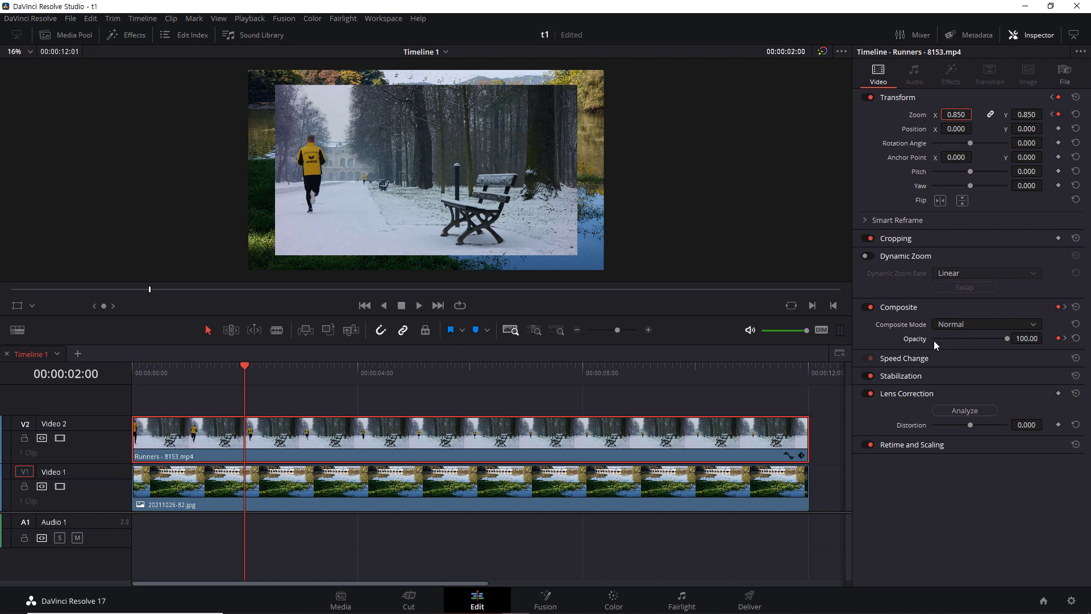
click(1076, 339)
drag(244, 365, 118, 372)
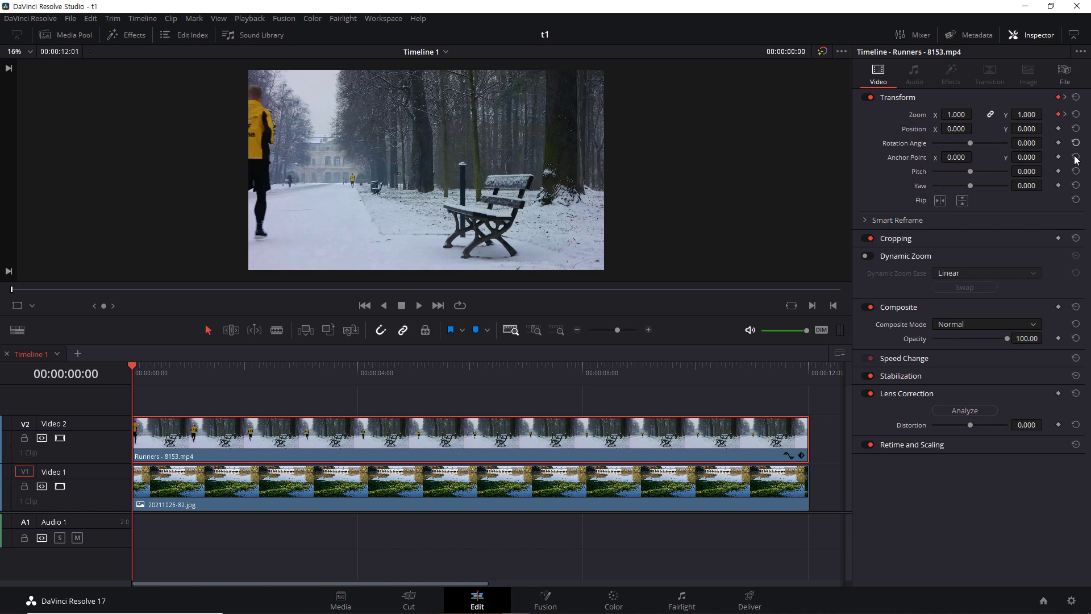
click(1076, 98)
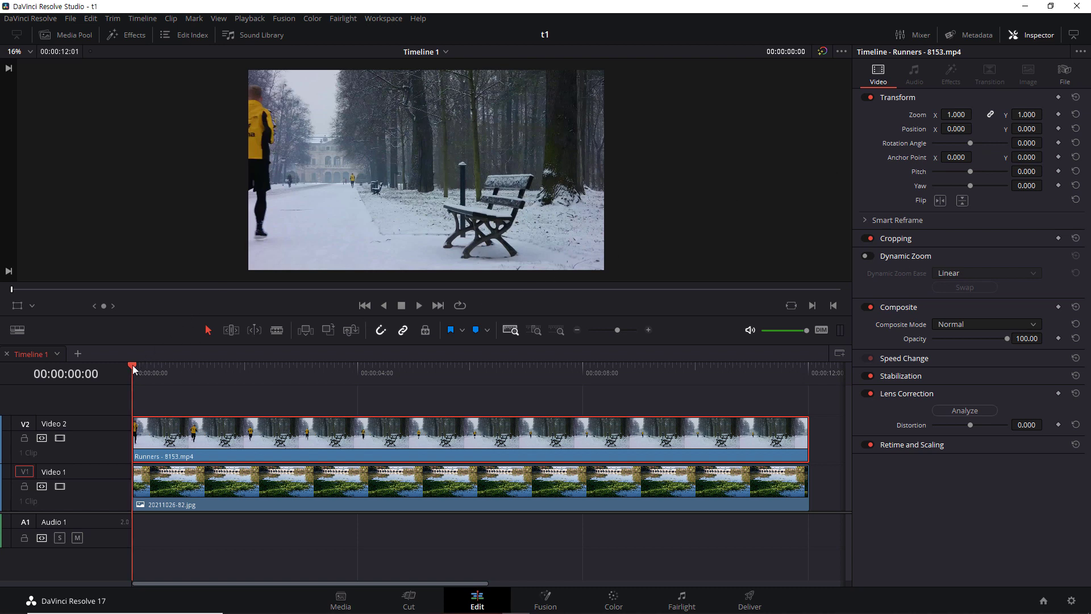
- Scrub through the opening seconds of the timeline and move the timeline playhead to 00:00:07:00
mouse_move(134, 368)
mouse_down()
mouse_move(414, 369)
mouse_move(129, 366)
mouse_up()
drag(134, 367, 297, 377)
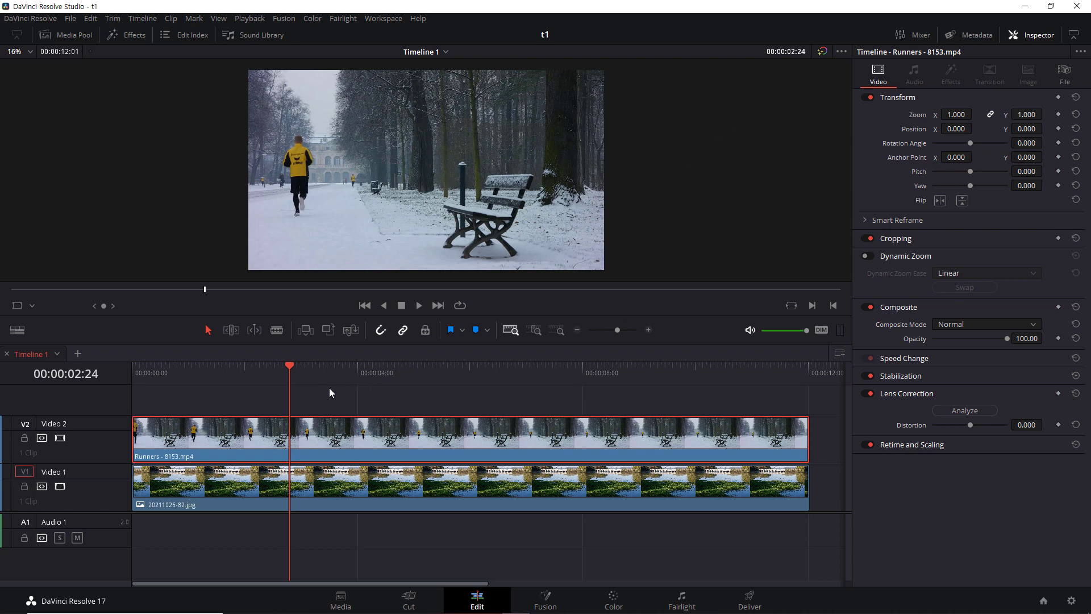
drag(291, 366, 257, 366)
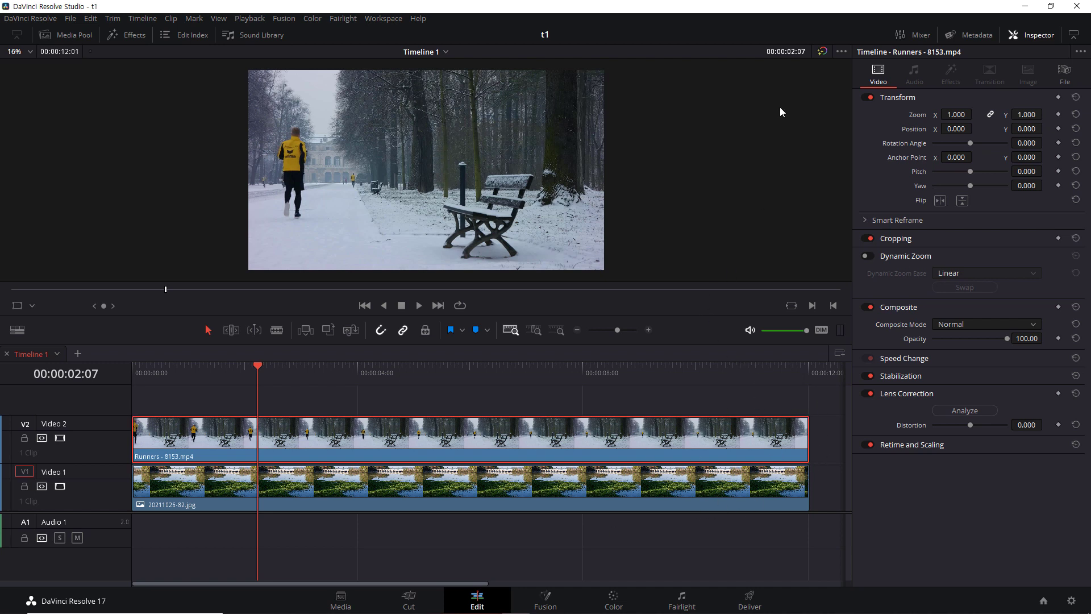
click(790, 52)
text(700)
key(Return)
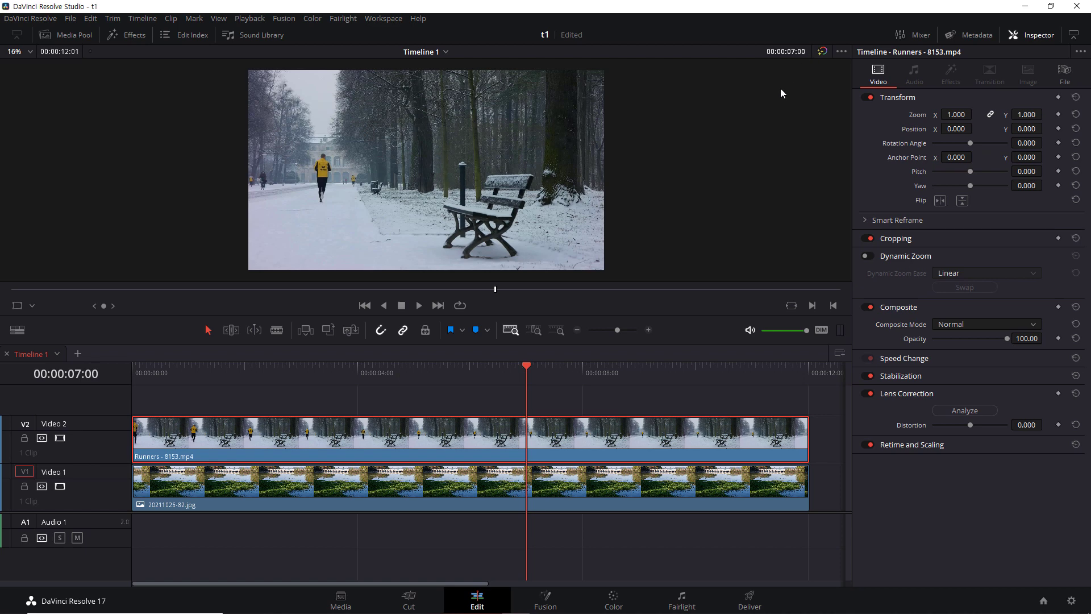
- Replace the Inspector with the Media Pool and load Runners - 8153.mp4 into the source viewer
click(1032, 34)
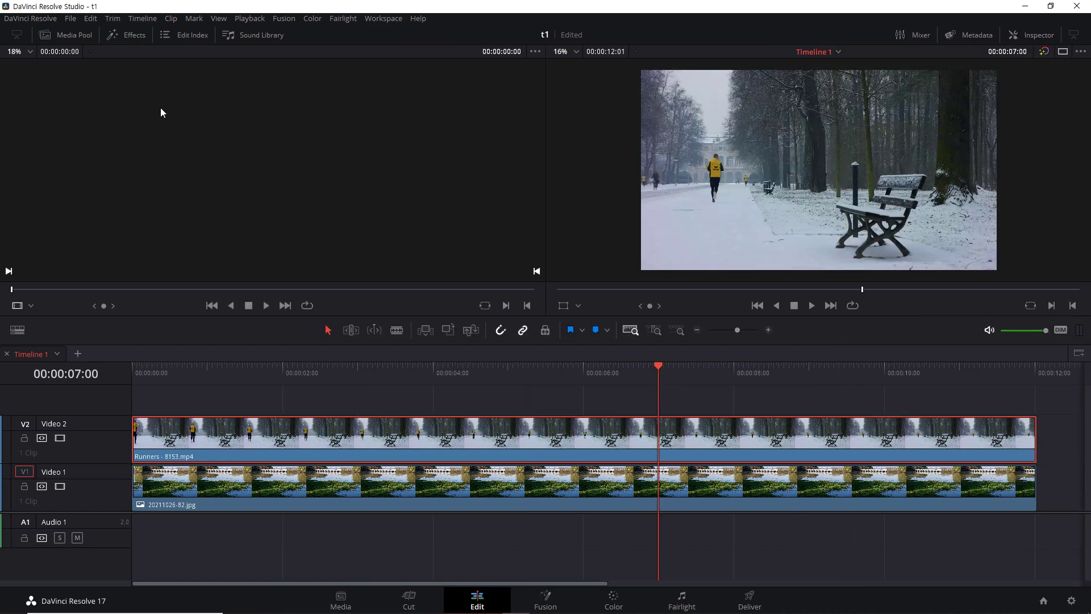
click(67, 36)
click(129, 118)
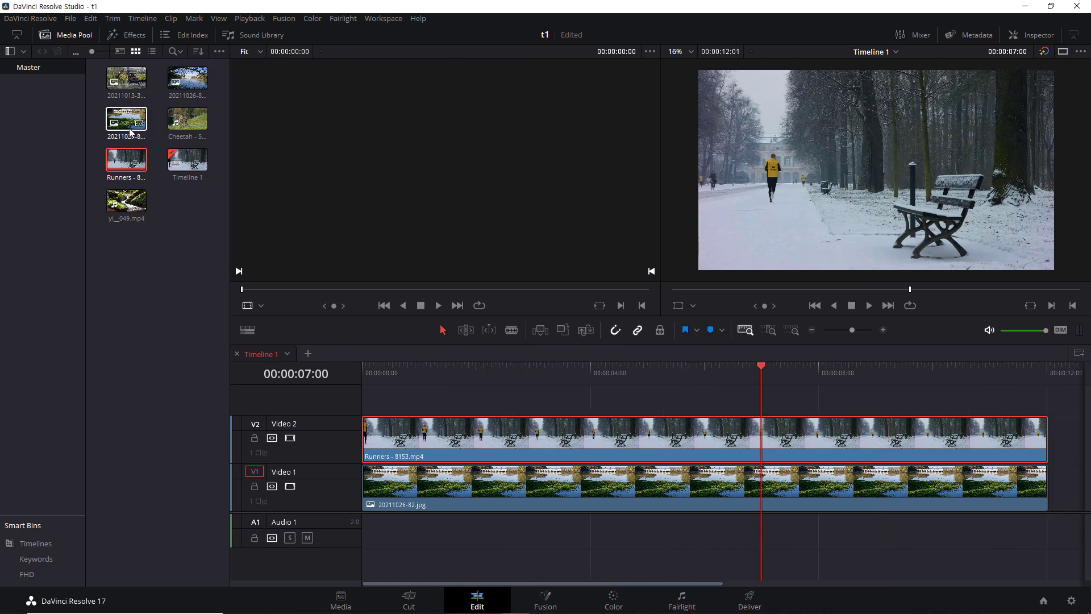
click(131, 157)
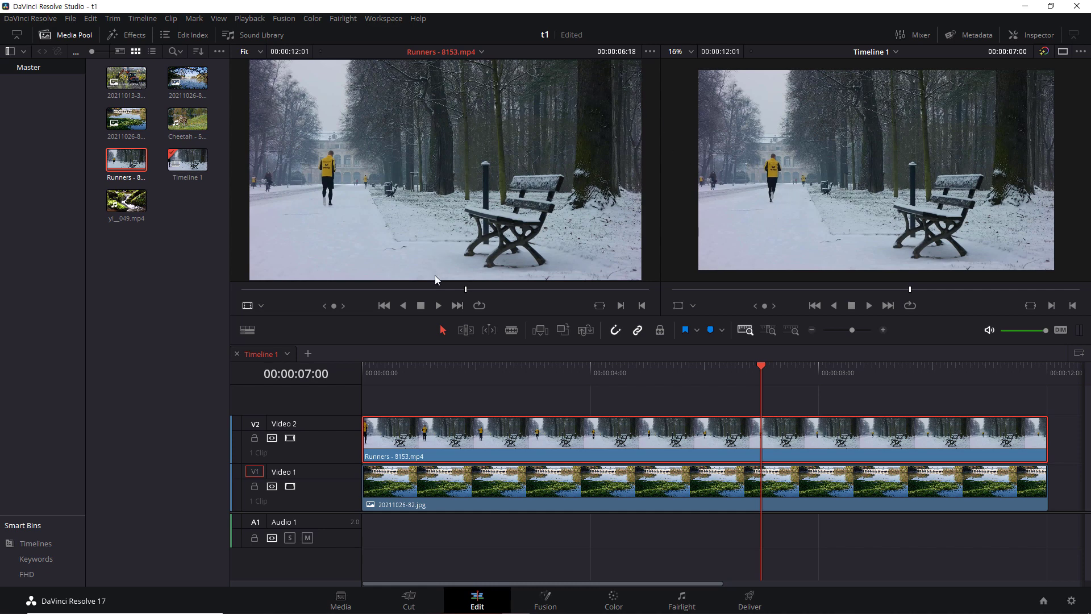
- Scrub the Runners clip in the source viewer and move its playhead to 00:00:05:00
drag(464, 290, 426, 290)
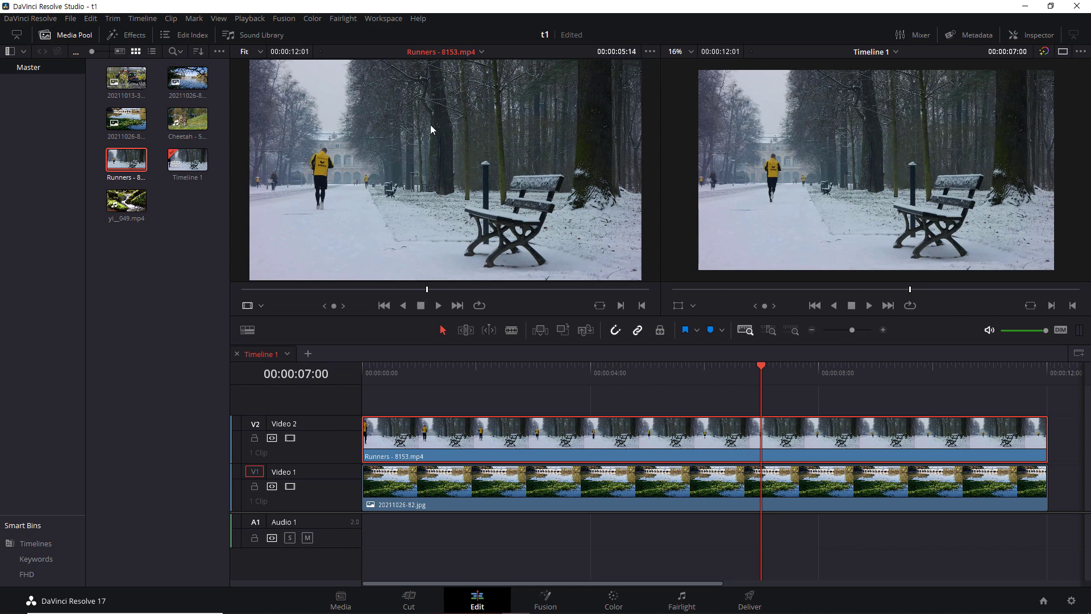
click(623, 51)
text(05)
key(Return)
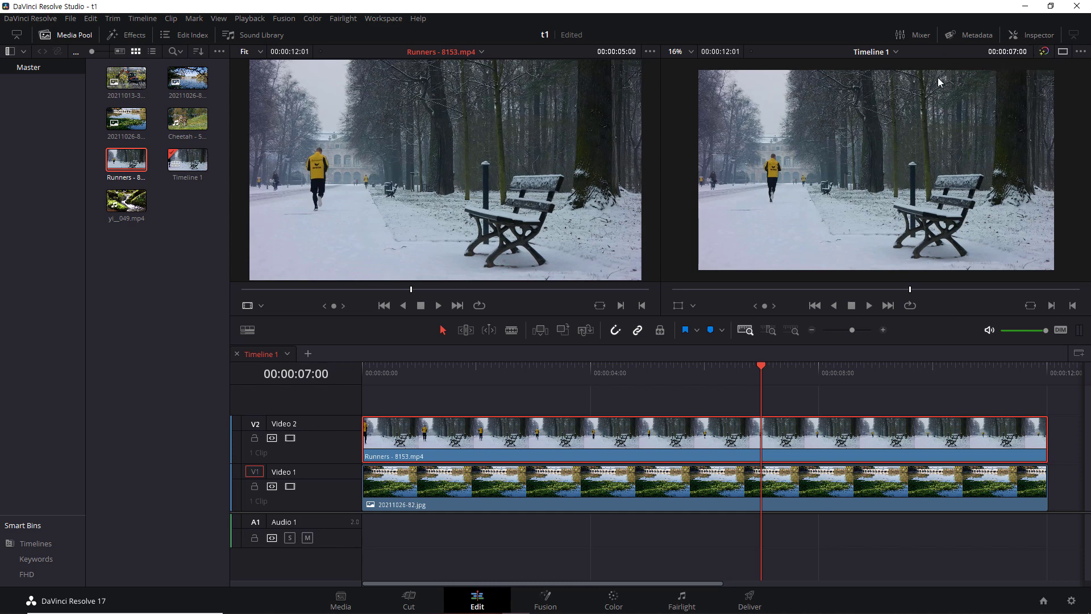
- Show the Inspector, fit the whole timeline in view, and display Timeline 1 in the single viewer with the Runners clip selected
click(1033, 36)
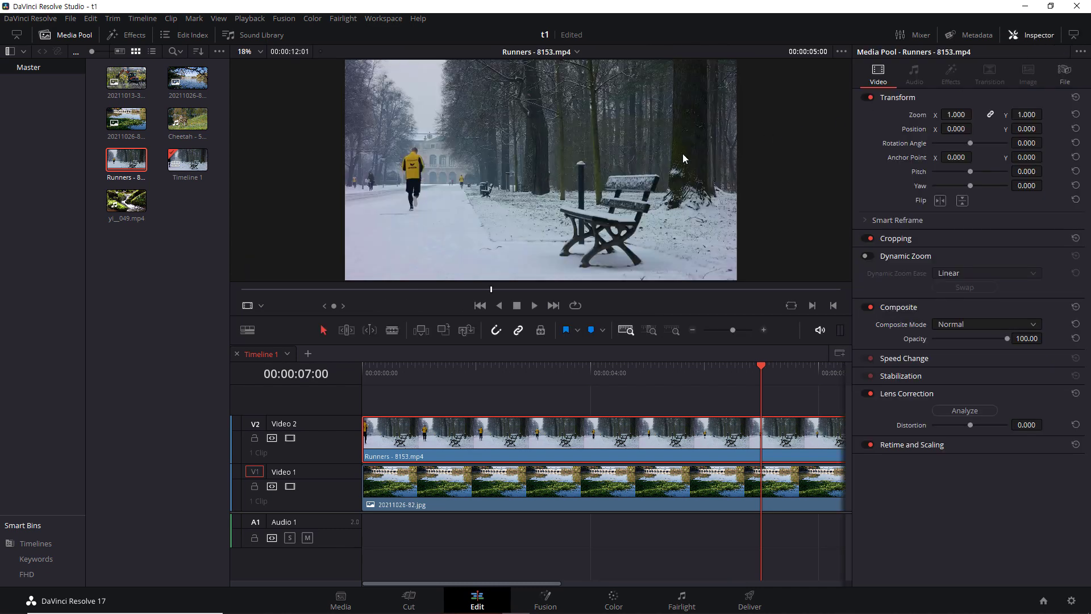
key(shift+z)
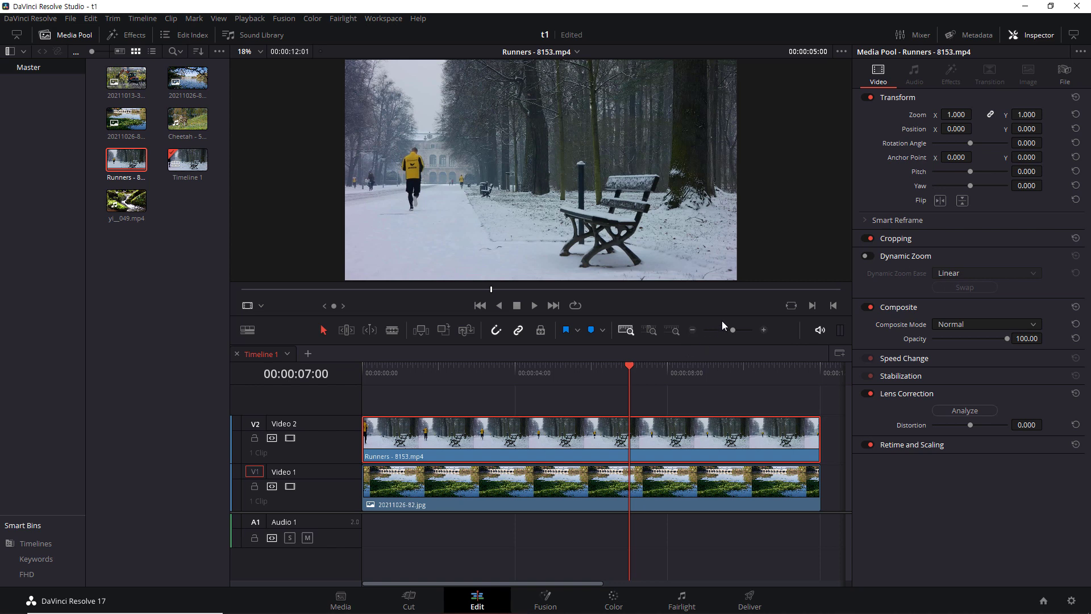
click(597, 436)
click(561, 50)
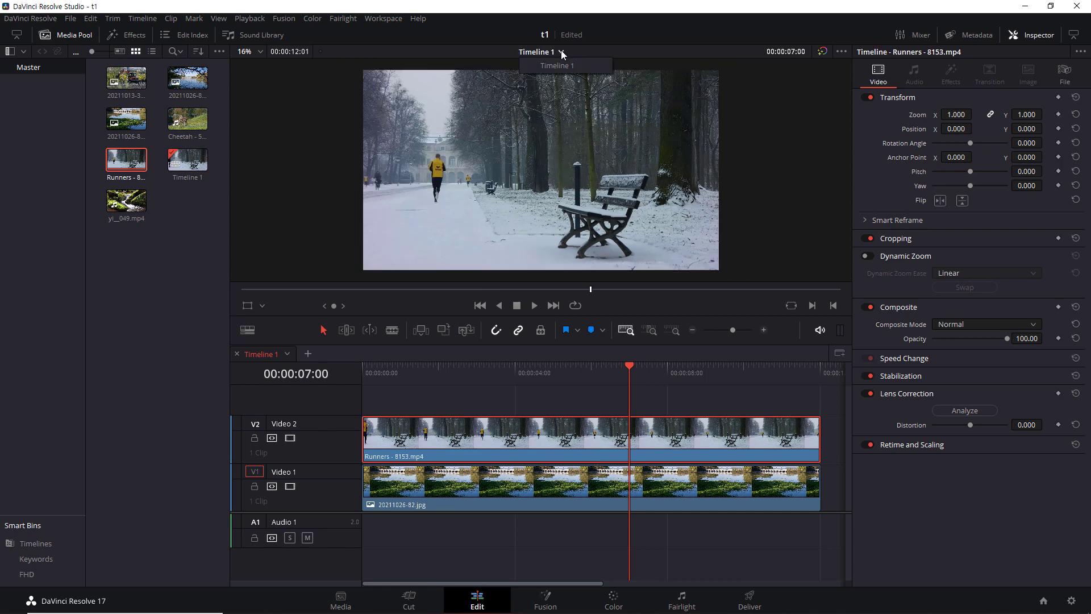
click(600, 65)
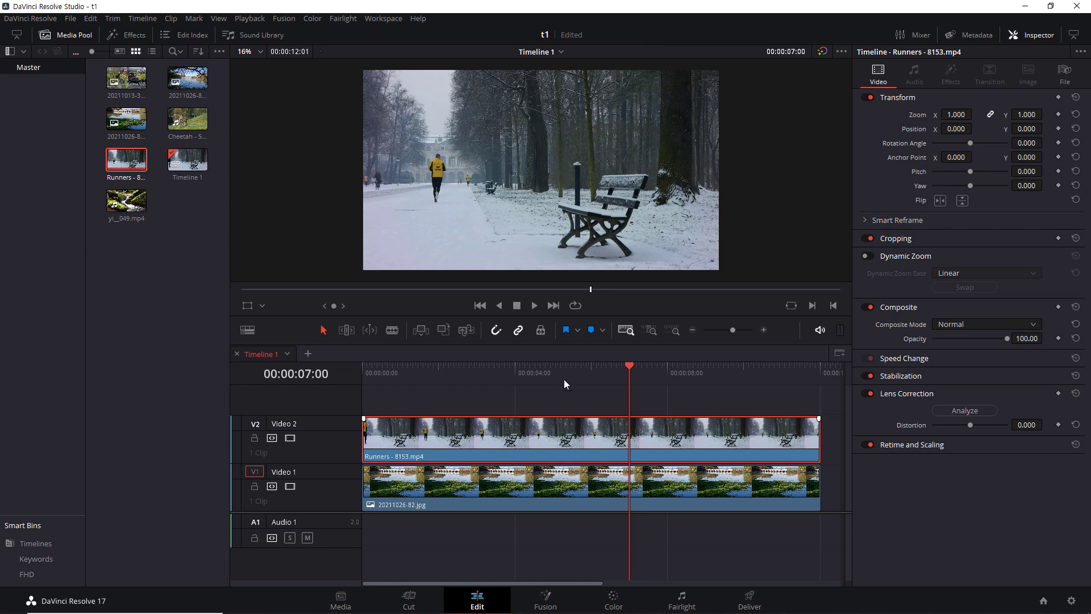
- Alternate the selection between the 20211026-82.jpg and Runners timeline clips to compare them in the Inspector, ending on Runners
click(560, 478)
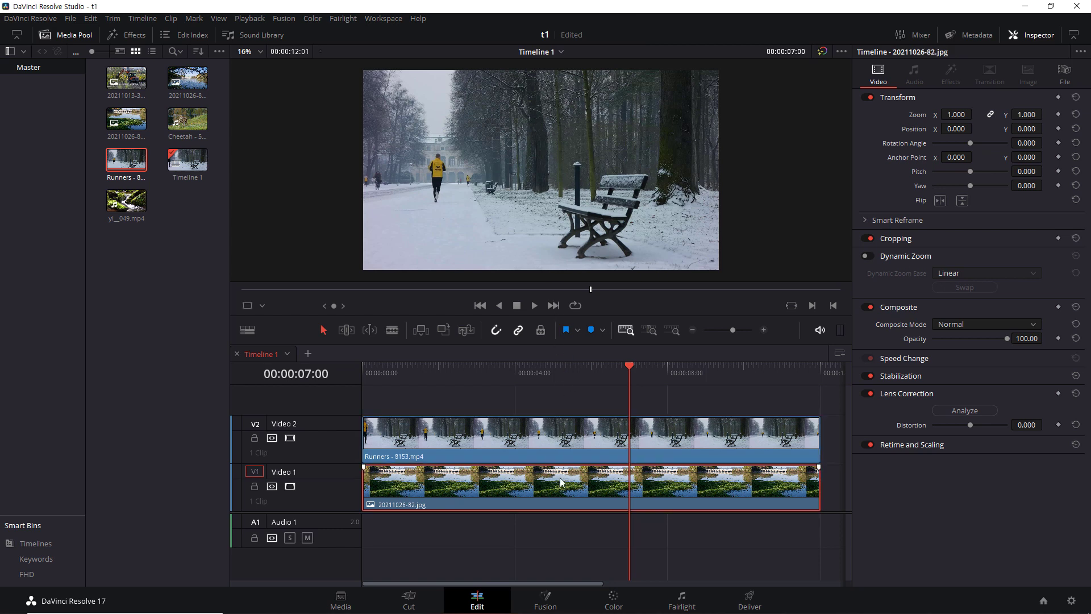
click(566, 432)
click(570, 537)
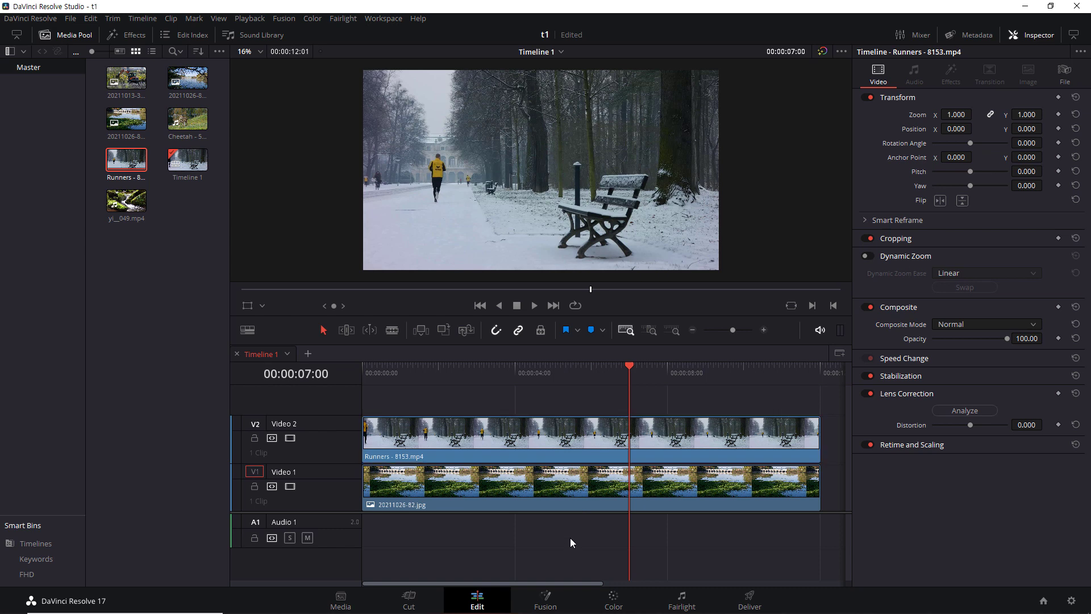
click(579, 479)
click(587, 432)
click(592, 489)
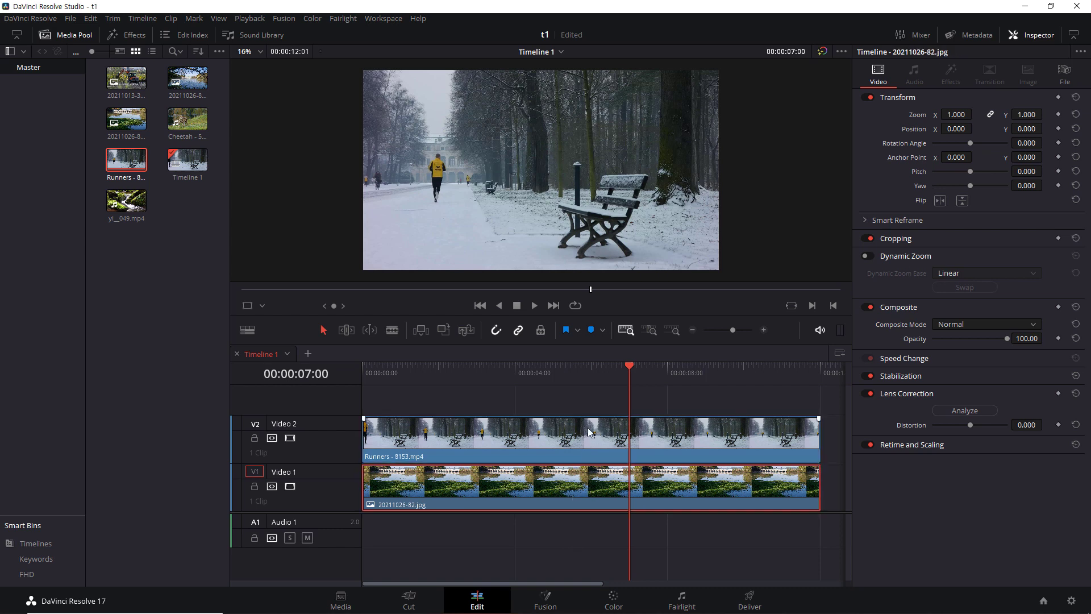
click(590, 432)
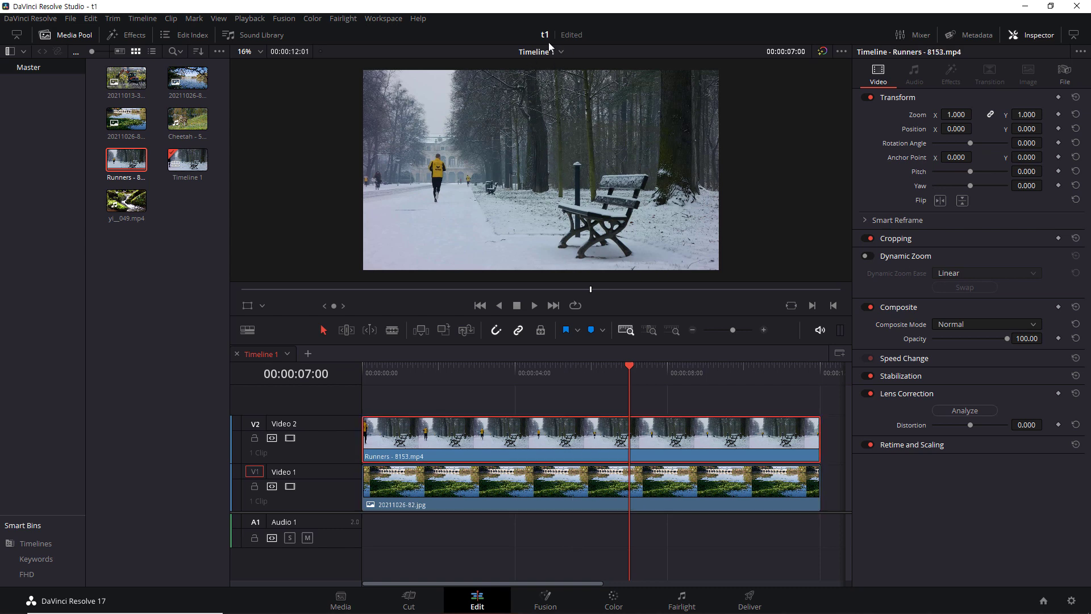
- View the source Runners clip from the Media Pool in the single viewer, and return to Timeline 1 by selecting 20211026-82.jpg
double_click(137, 166)
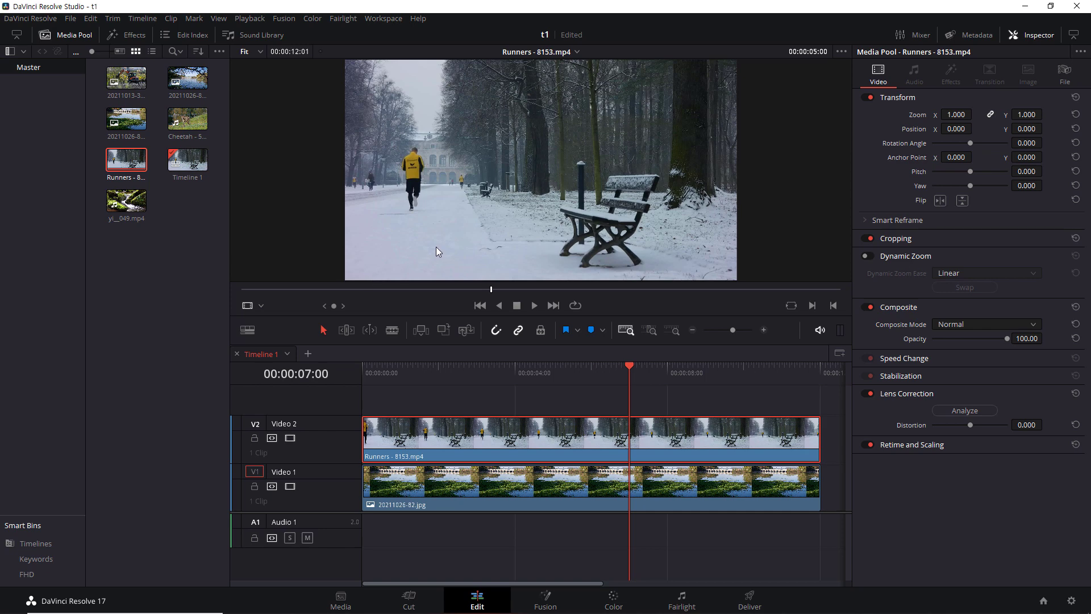
click(546, 473)
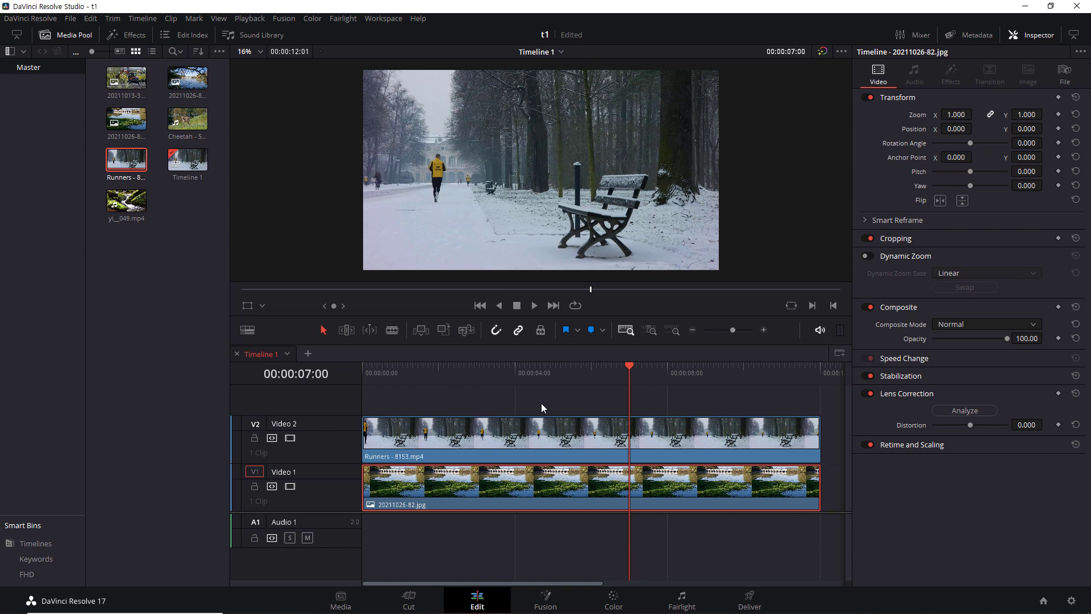
- Switch the timeline selection between the Runners and 20211026-82.jpg clips to check the Inspector, finishing with Runners selected
click(540, 434)
click(544, 482)
click(525, 441)
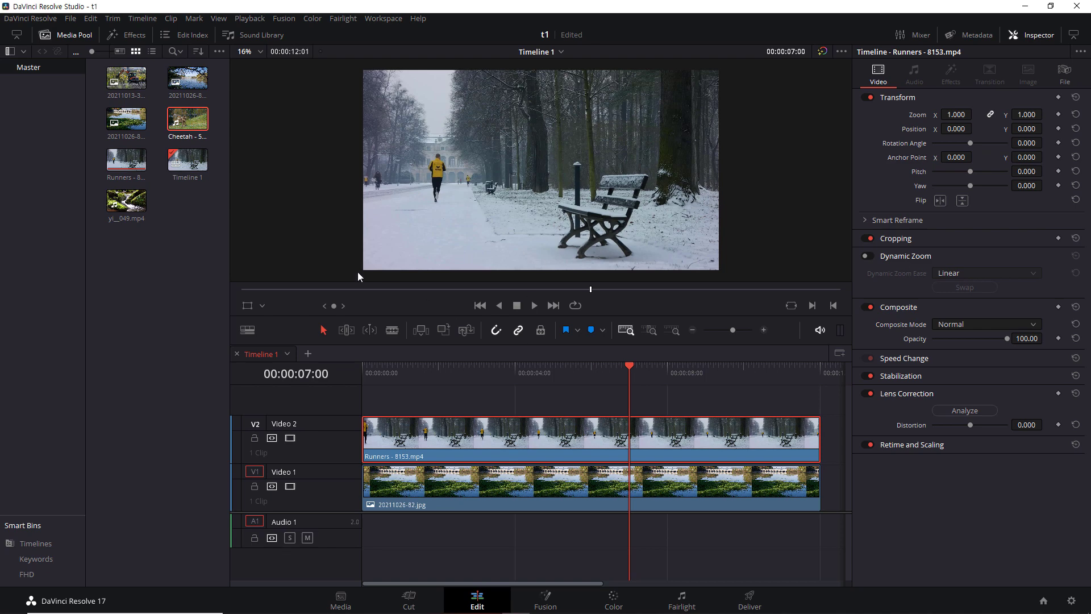
- Load the source Cheetah clip in the viewer, and inspect 20211026-82.jpg and yi__049.mp4 from the Media Pool
double_click(188, 119)
click(127, 118)
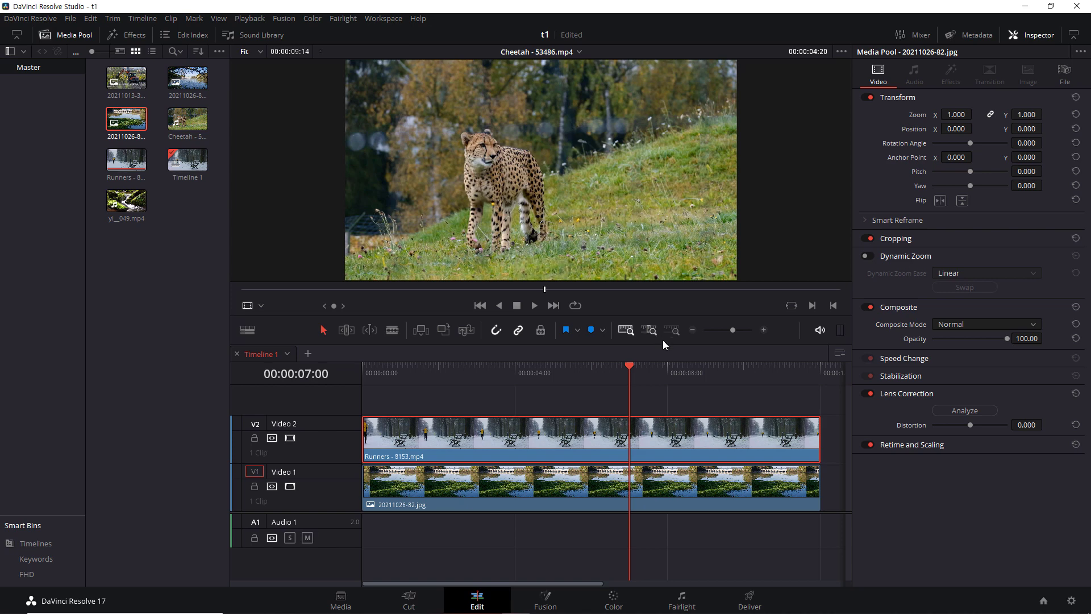
click(711, 434)
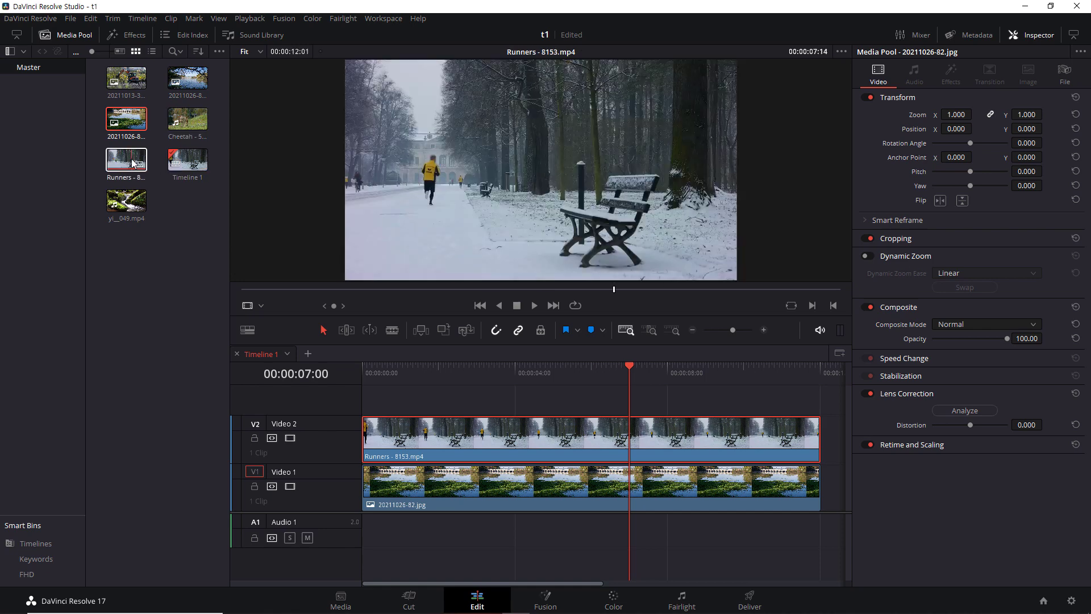
click(127, 200)
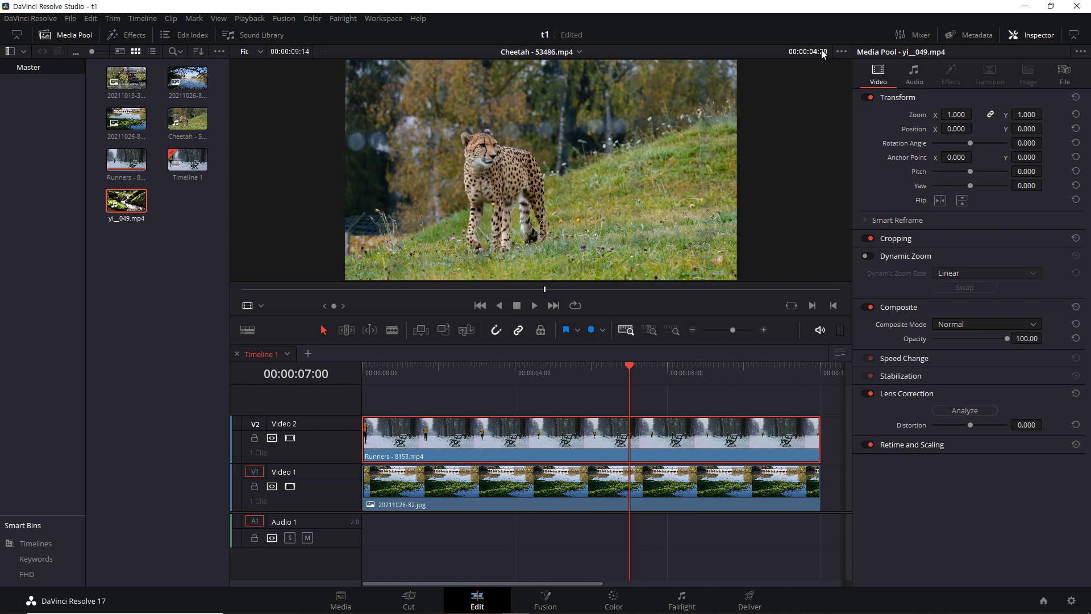
- Clear the Media Pool selection, select the Cheetah clip, and move its source viewer playhead to 00:00:01:00
click(822, 52)
click(156, 237)
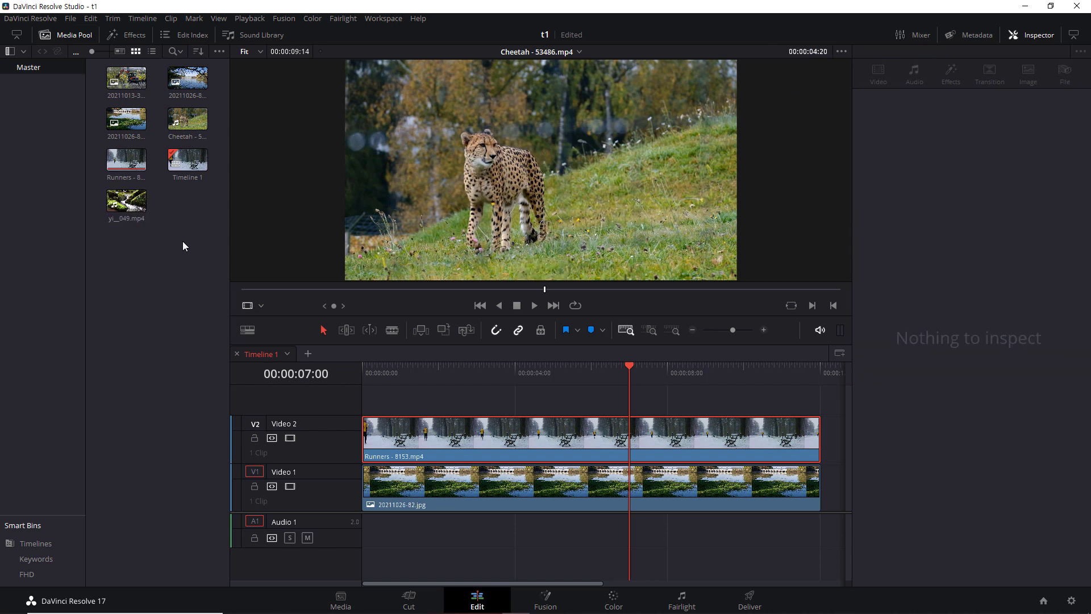
click(188, 119)
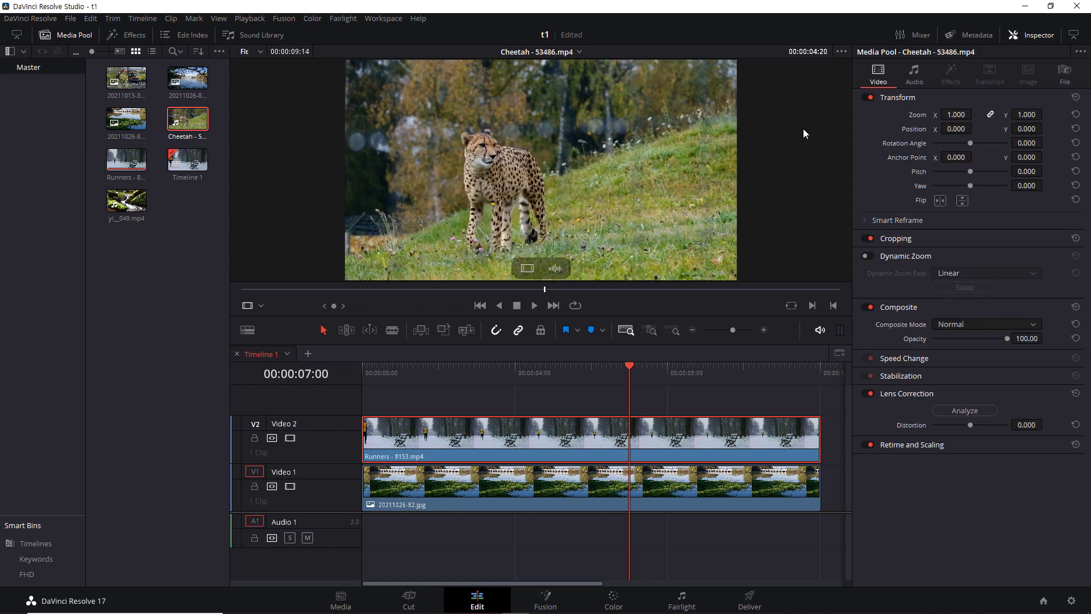
click(817, 51)
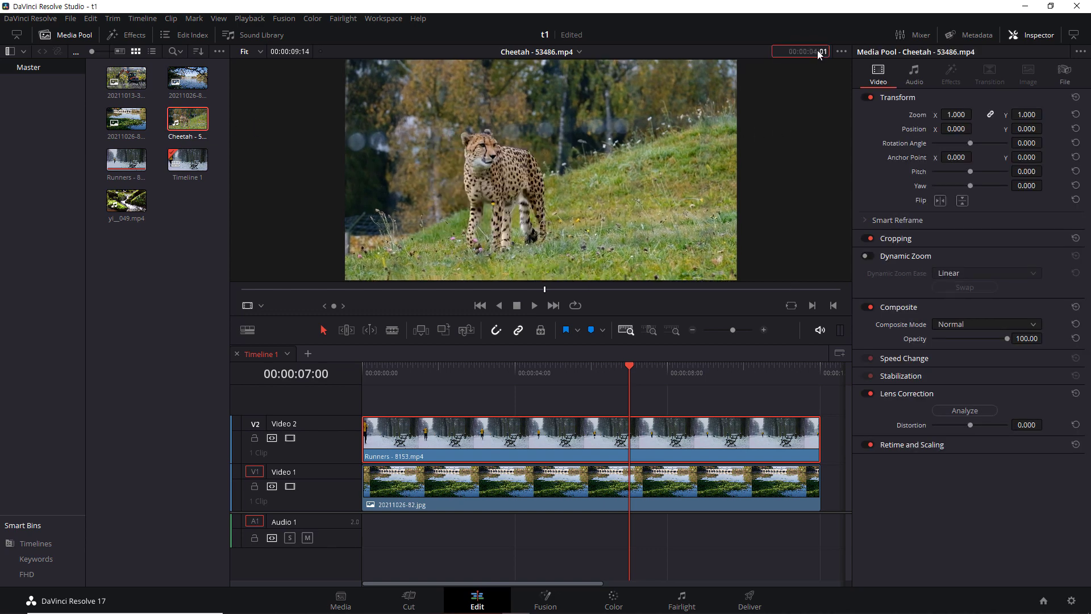
key(Return)
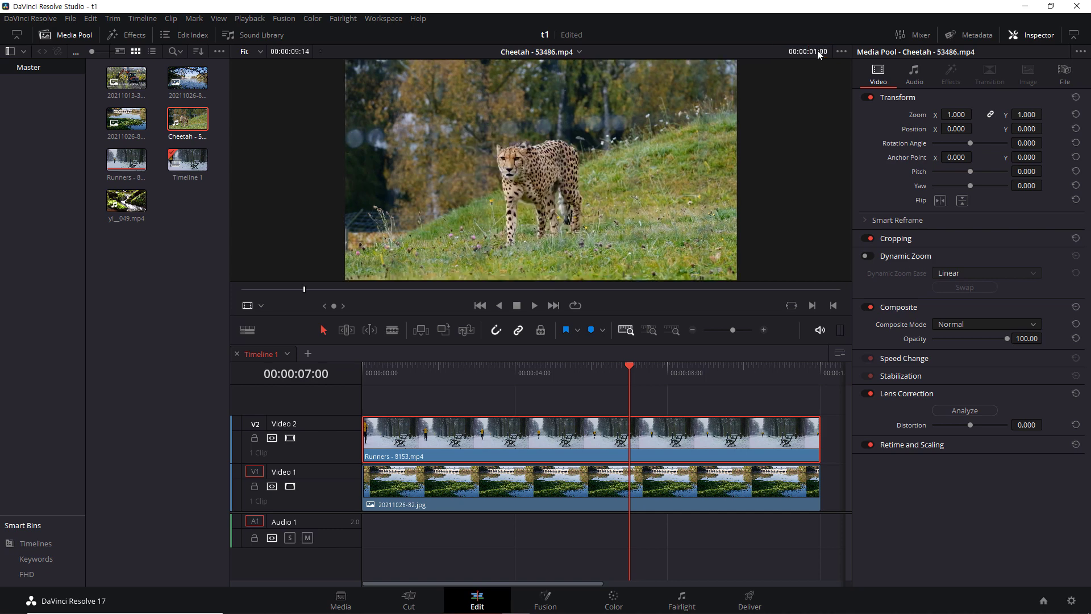